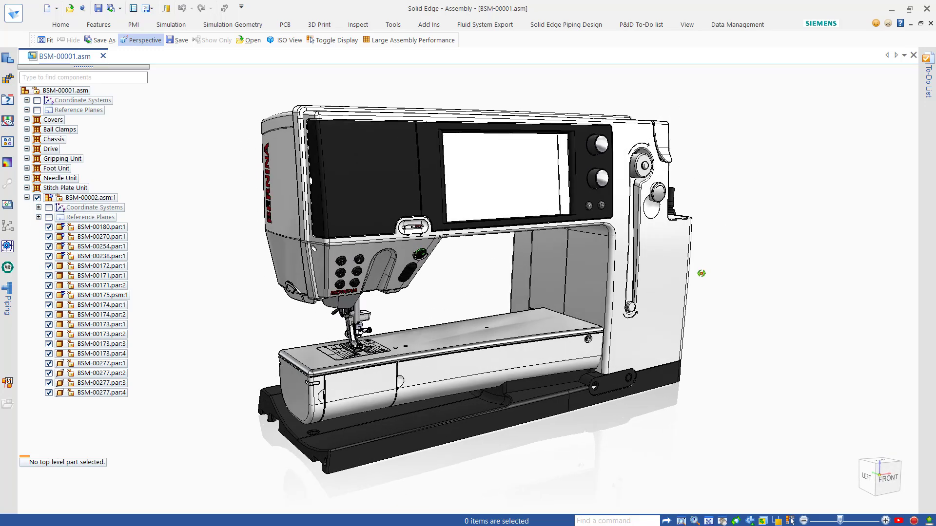
# Step: Apply the saved display configuration that shows only the chassis and the lower free arm of the sewing machine
pyautogui.click(60, 24)
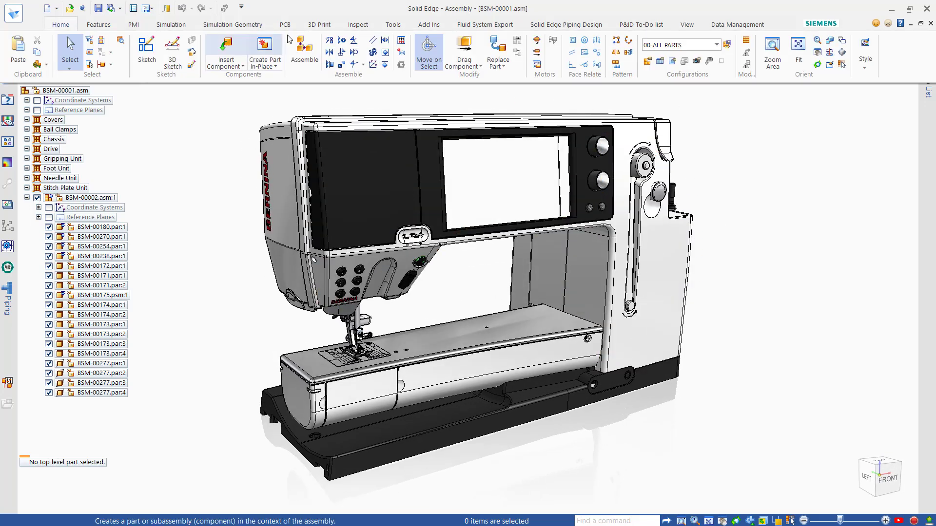
pyautogui.click(693, 48)
pyautogui.click(696, 120)
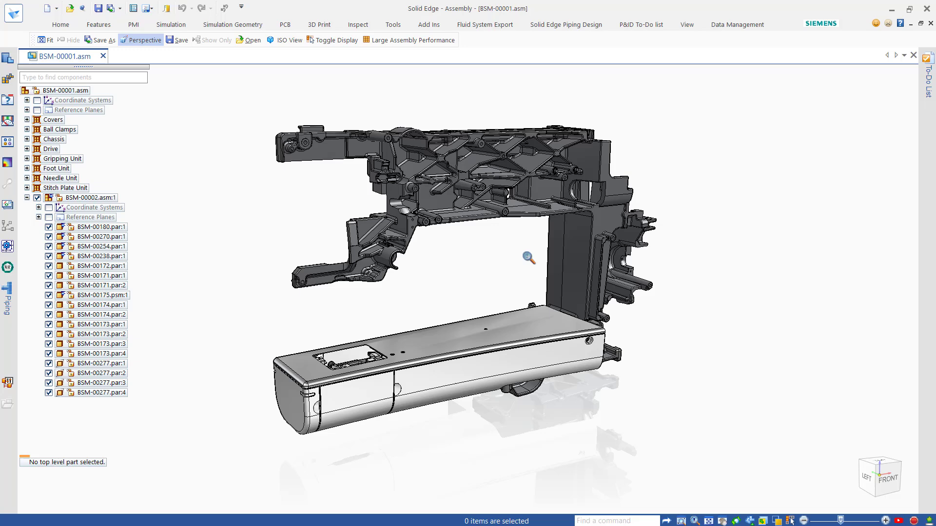
# Step: Open the free-arm cover part BSM-00270.par from the assembly in its own document
pyautogui.click(481, 309)
pyautogui.rightClick(481, 305)
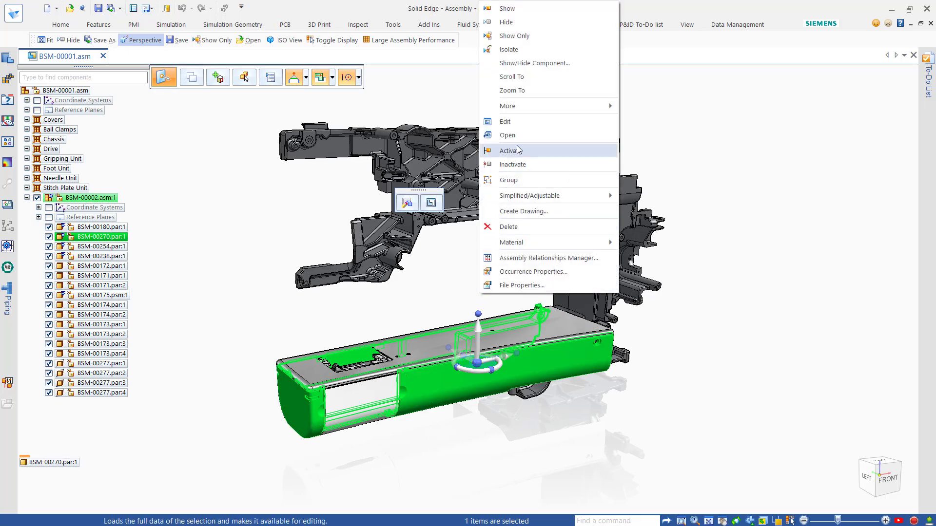
pyautogui.click(507, 135)
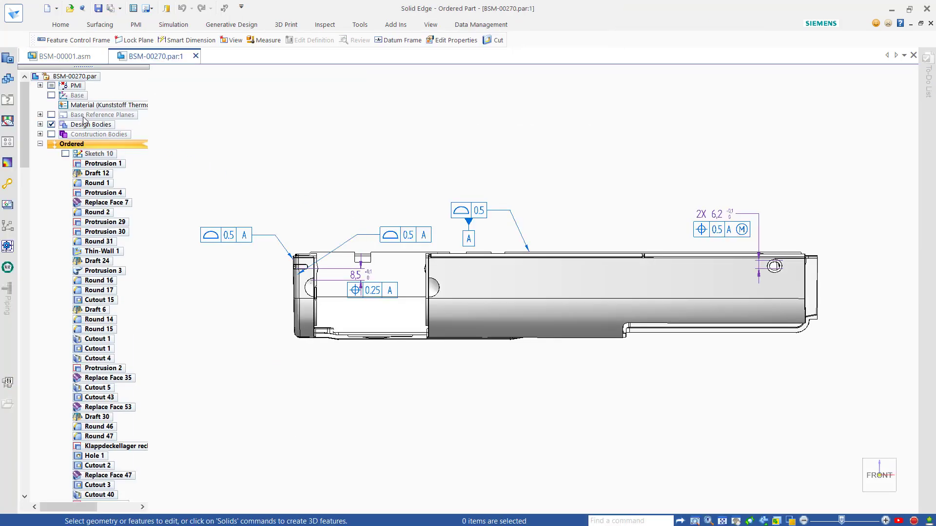
# Step: Review the PMI model views of BSM-00270 one after another, including Front View Section, MBQ and Right View
pyautogui.click(136, 24)
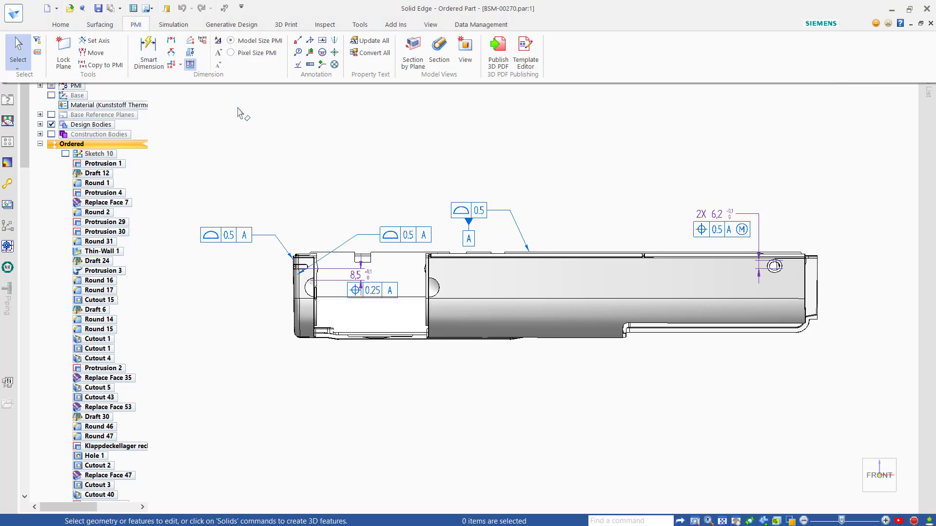
pyautogui.click(40, 86)
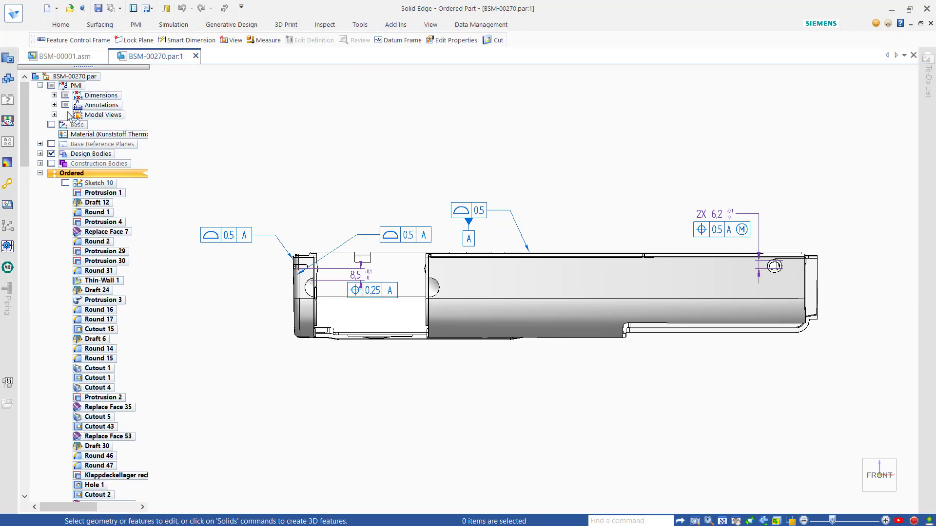
pyautogui.click(55, 114)
pyautogui.rightClick(93, 144)
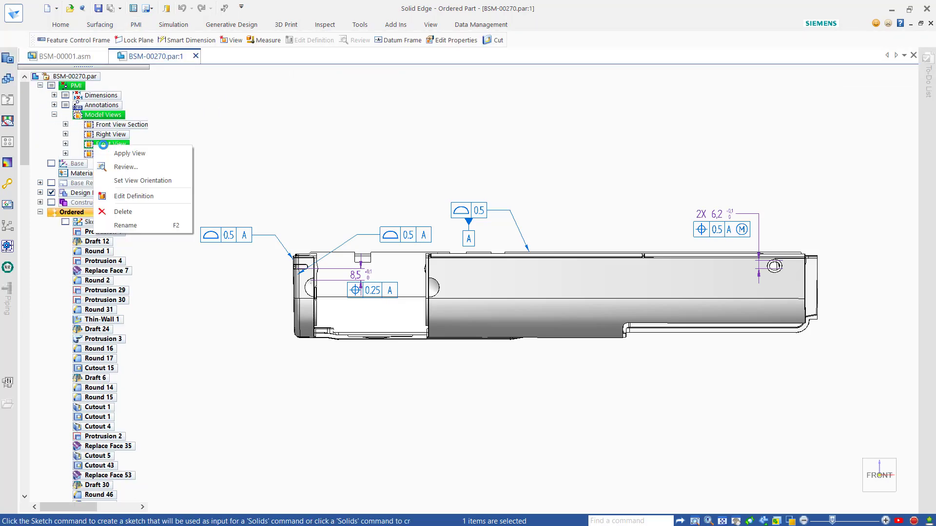
pyautogui.click(124, 163)
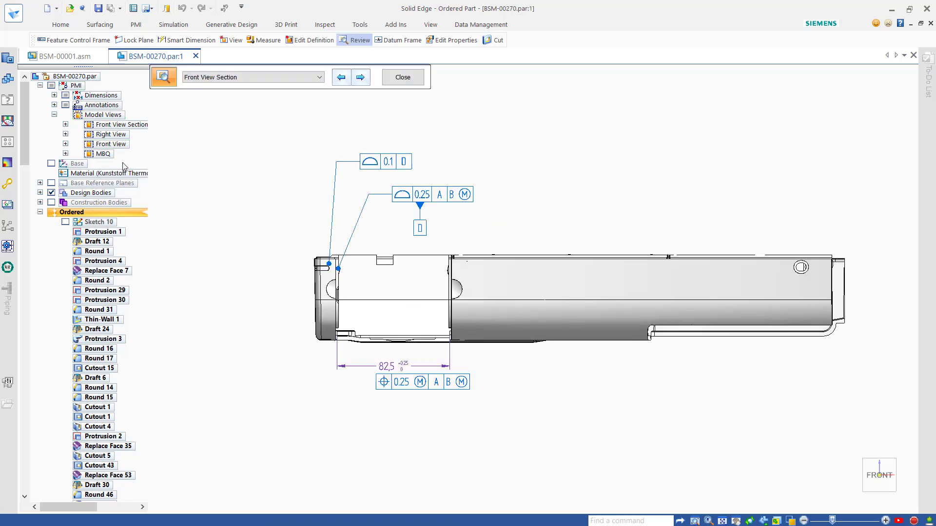
pyautogui.click(361, 83)
pyautogui.click(362, 83)
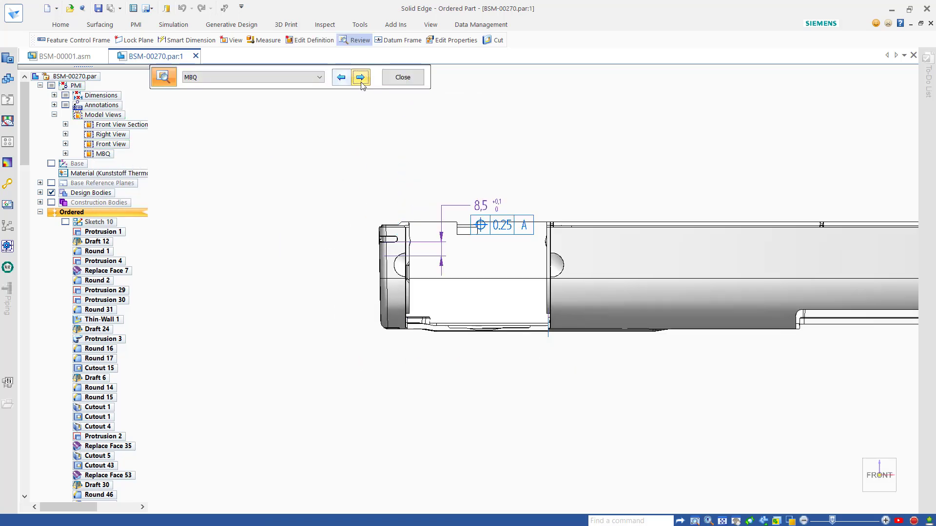
pyautogui.click(362, 83)
pyautogui.click(366, 83)
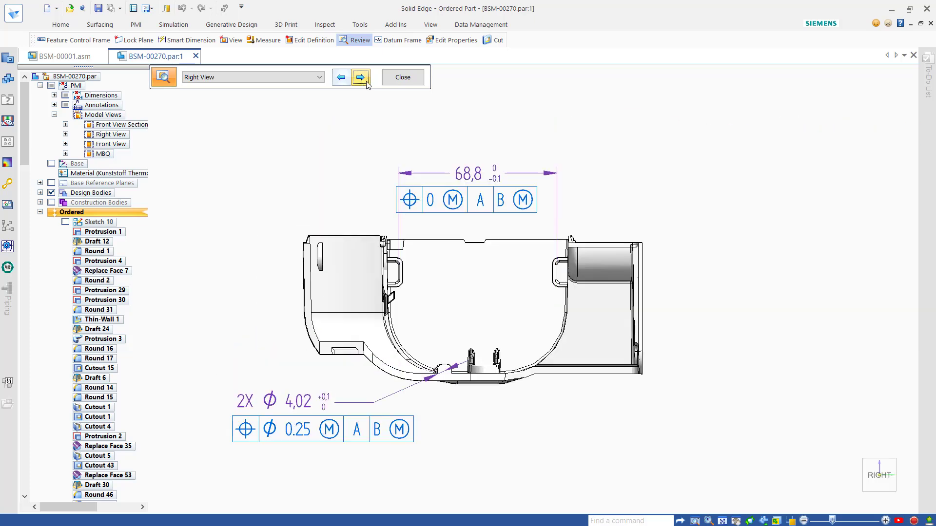
# Step: Return to the BSM-00001 assembly and open the free-arm flap part BSM-00180.par in its own document
pyautogui.click(80, 58)
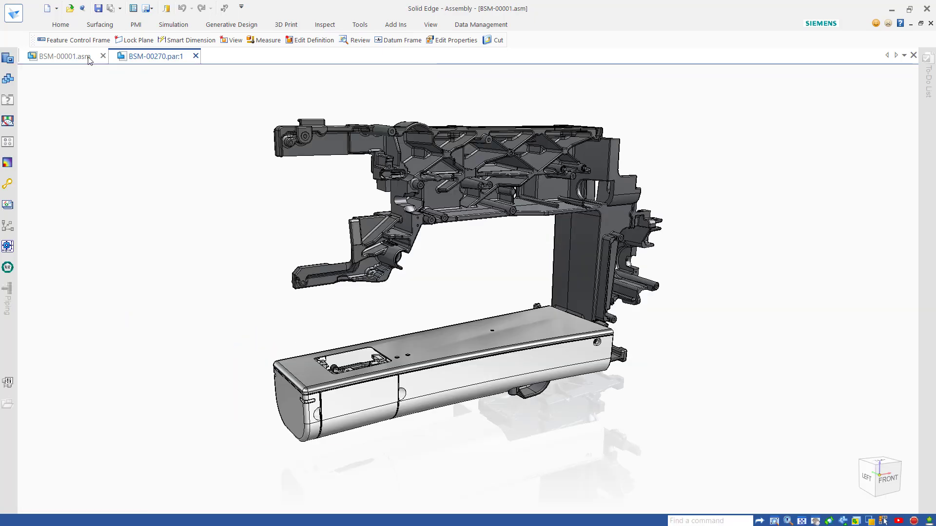
pyautogui.click(351, 396)
pyautogui.rightClick(392, 317)
pyautogui.click(429, 157)
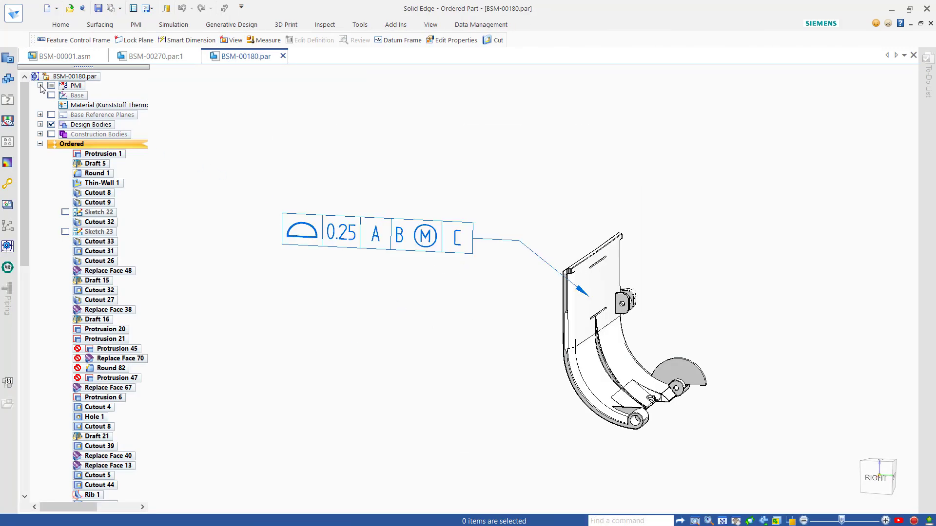
# Step: Review the Back View PMI model view of BSM-00180 and return to the BSM-00001 assembly
pyautogui.click(40, 85)
pyautogui.click(54, 115)
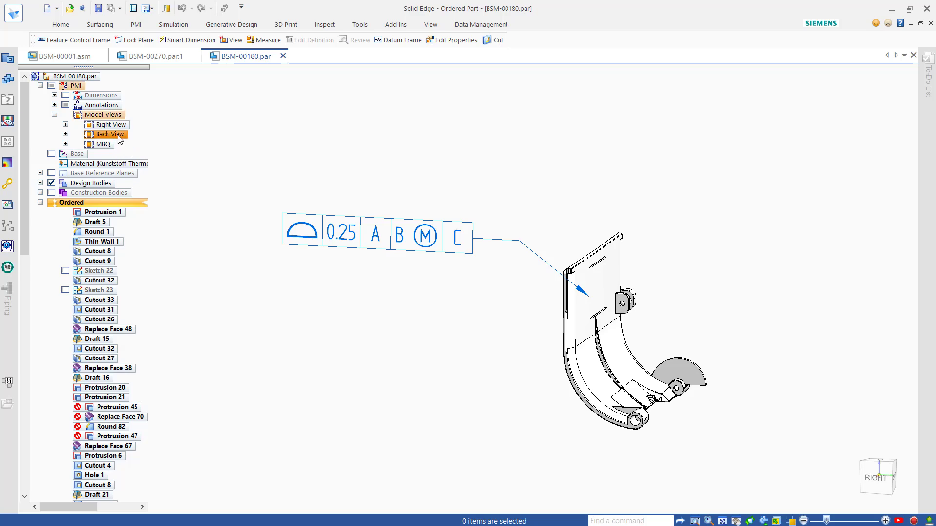
pyautogui.rightClick(119, 139)
pyautogui.click(140, 158)
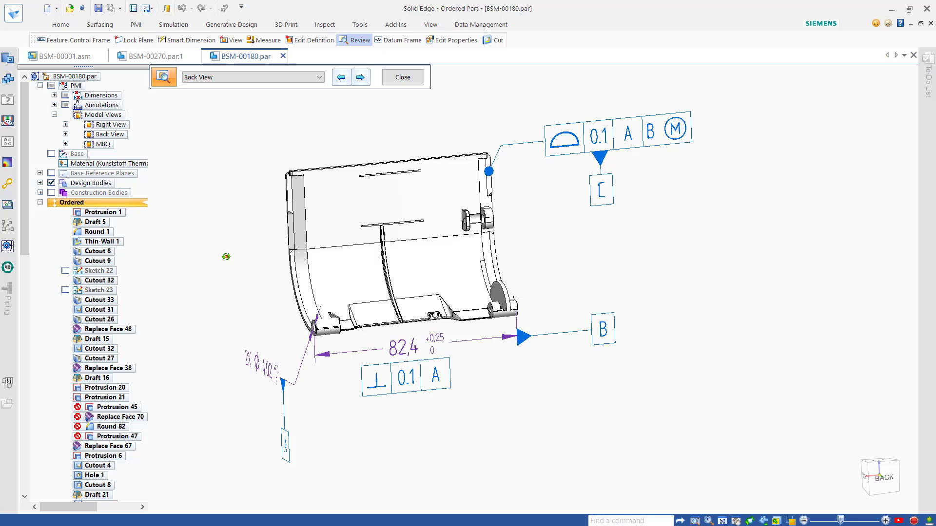
pyautogui.click(81, 58)
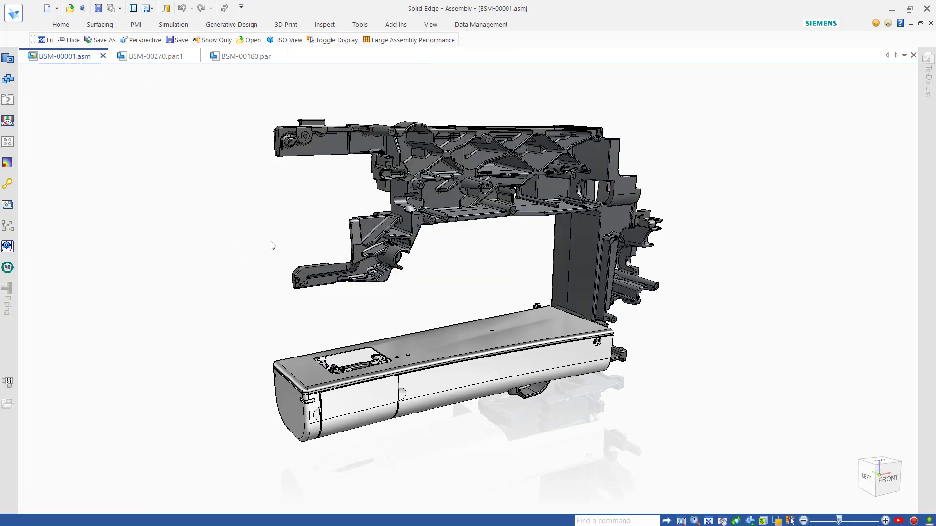
pyautogui.moveTo(271, 255); pyautogui.dragTo(263, 265, button='middle')
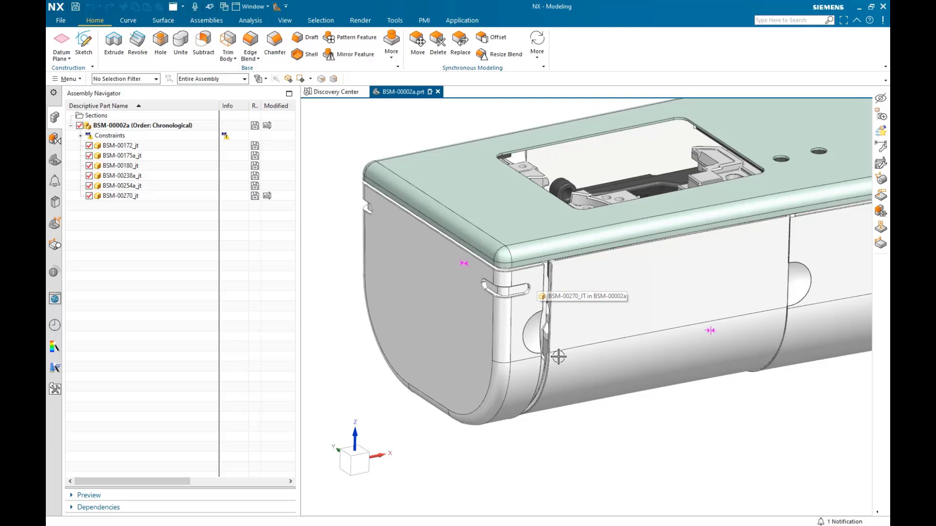
# Step: Switch to NX and open component BSM-00270_jt of the BSM-00002a assembly in its own window
pyautogui.scroll(-5, 556, 356)
pyautogui.scroll(-2, 580, 371)
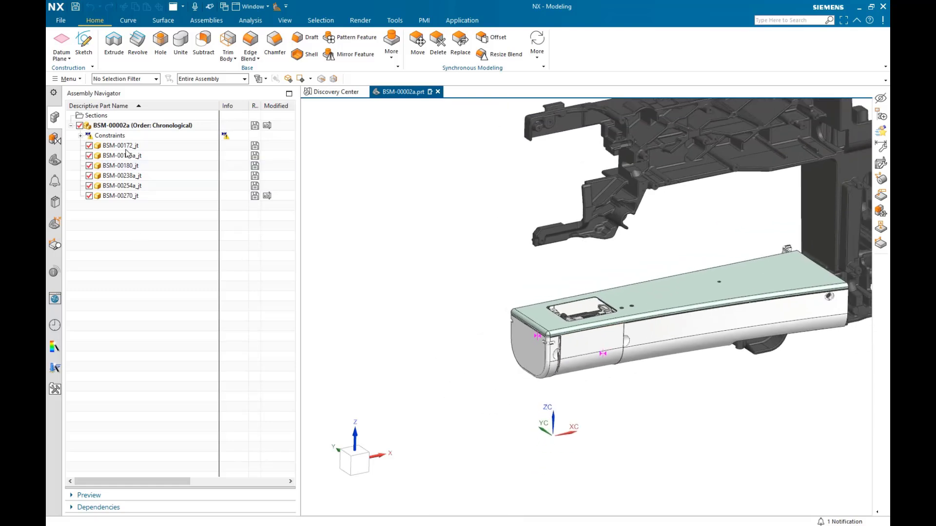
pyautogui.rightClick(114, 196)
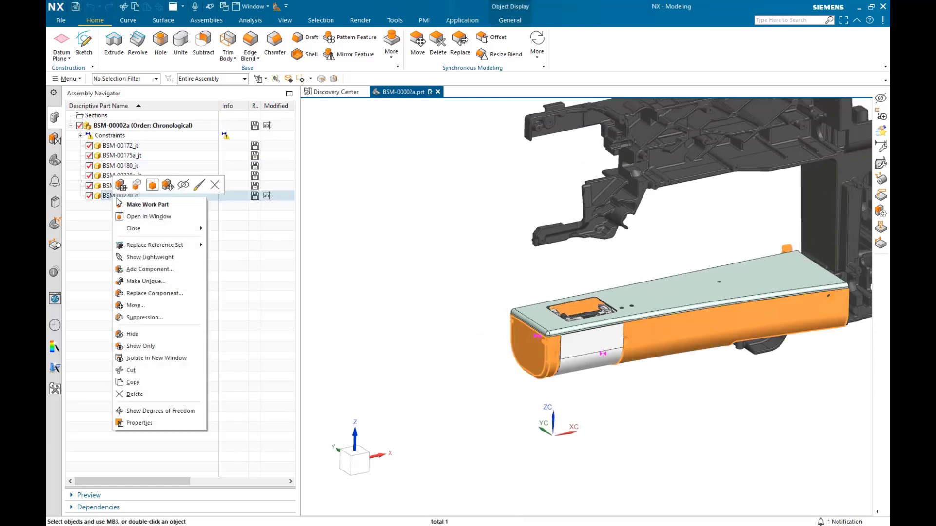
pyautogui.click(145, 218)
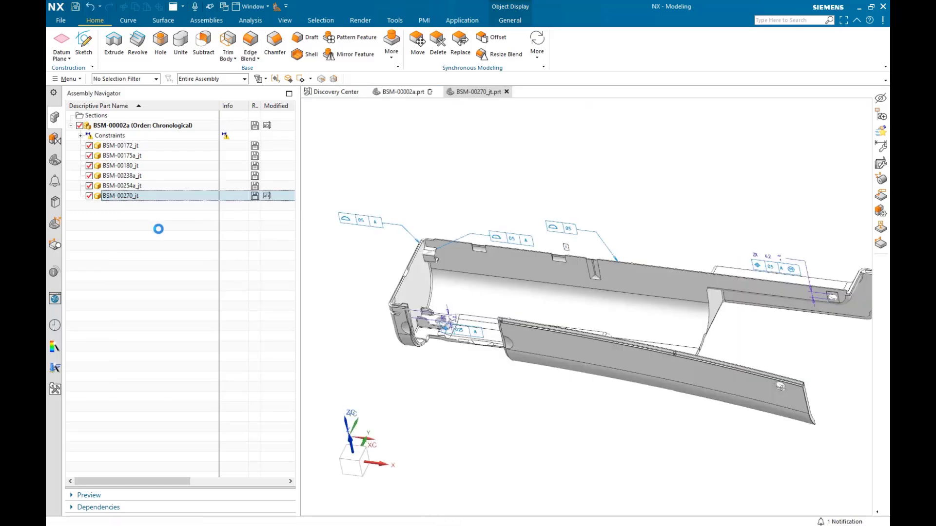
# Step: Expand the Front View Section model view of BSM-00270_jt to list its imported PMI and display that view
pyautogui.moveTo(572, 424); pyautogui.dragTo(648, 390, button='middle')
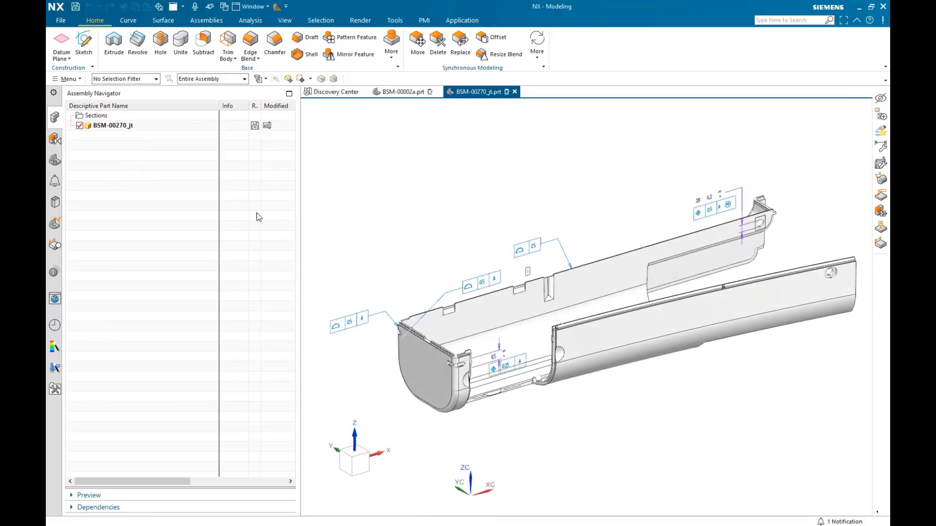
pyautogui.click(55, 117)
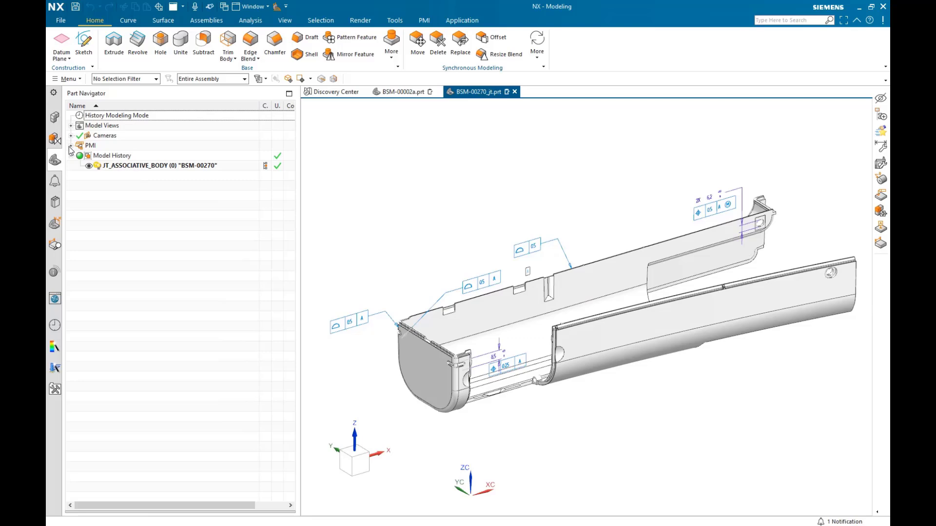
pyautogui.click(70, 125)
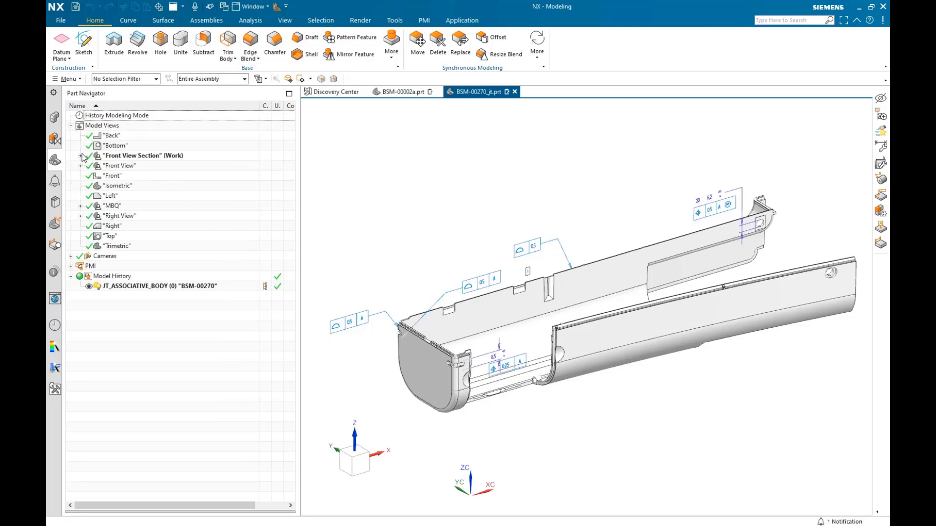
pyautogui.click(81, 156)
pyautogui.doubleClick(150, 155)
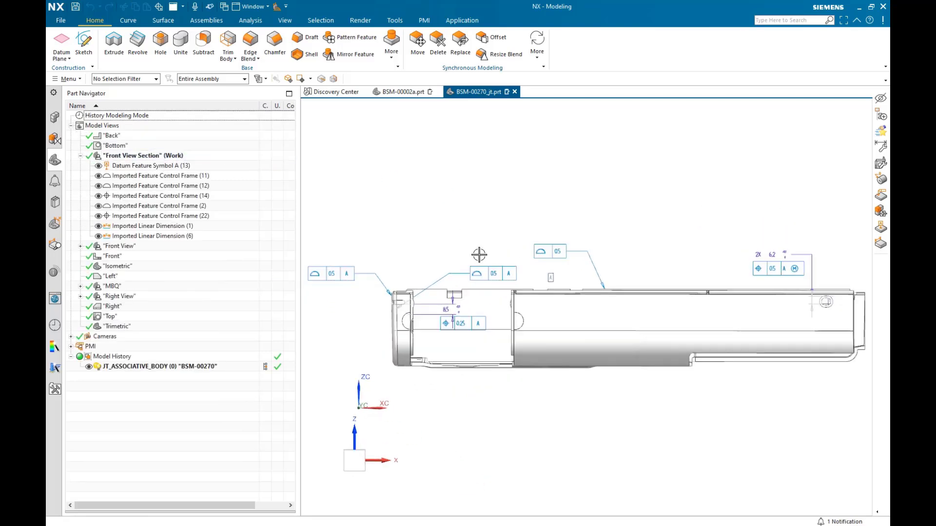
# Step: Highlight the 0.5 surface profile control frame and the datum A symbol to examine their associated faces
pyautogui.click(550, 251)
pyautogui.moveTo(667, 222)
pyautogui.mouseDown(button='middle')
pyautogui.moveTo(619, 255)
pyautogui.moveTo(655, 234)
pyautogui.mouseUp(button='middle')
pyautogui.scroll(3, 655, 234)
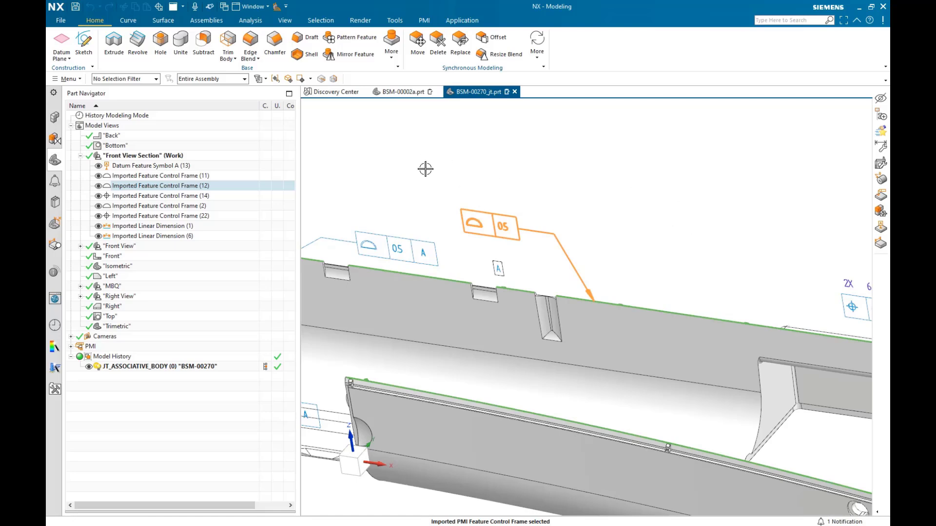
pyautogui.click(498, 267)
pyautogui.scroll(-2, 816, 125)
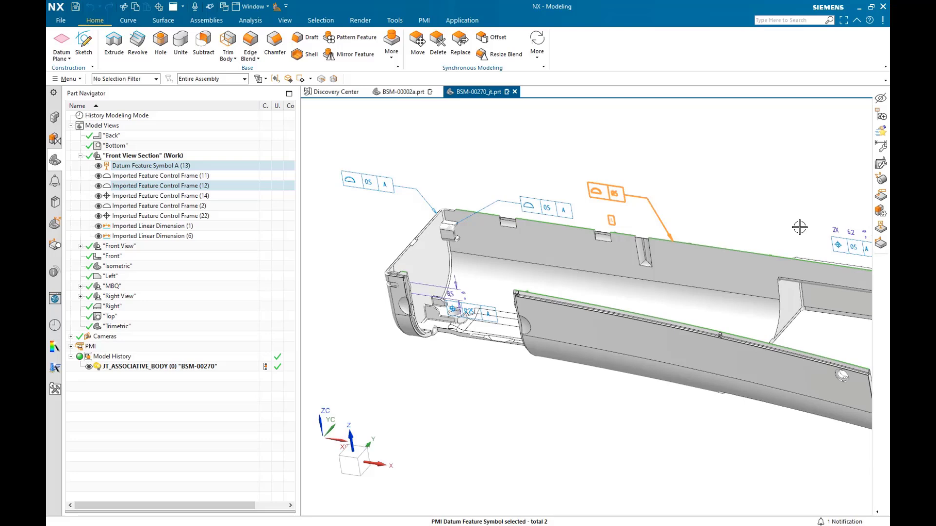
# Step: Close the BSM-00270_jt part and start Variation Analysis on the BSM-00002a assembly
pyautogui.click(514, 91)
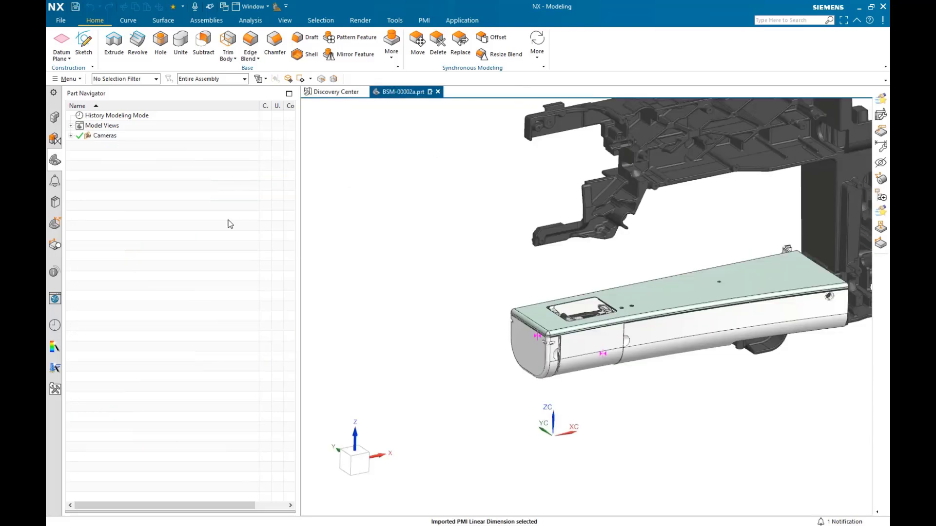
pyautogui.click(56, 119)
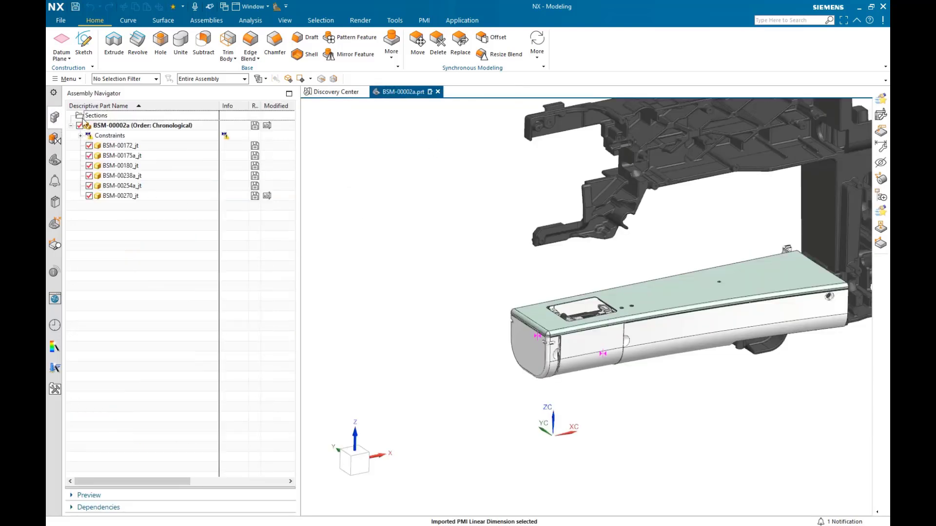
pyautogui.click(277, 7)
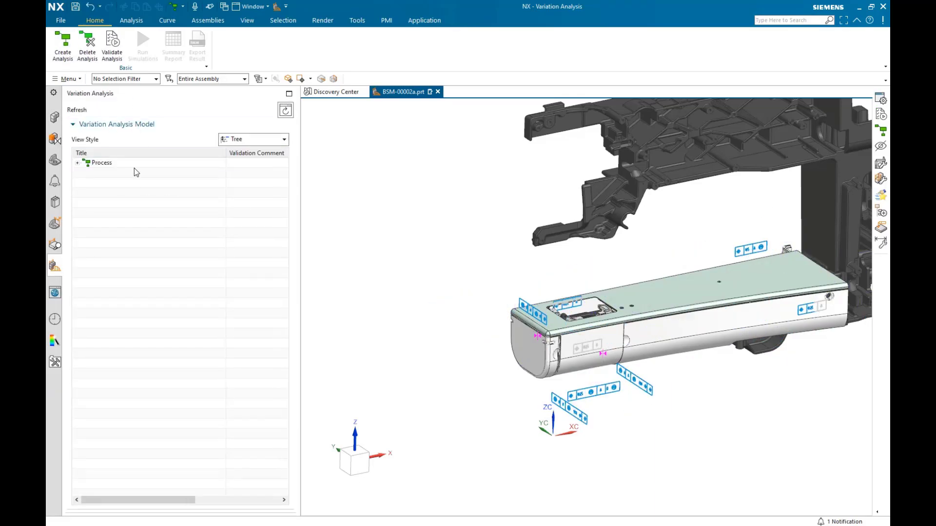
# Step: Isolate BSM-00270_jt in the variation analysis process and show all its child datums, dimensions and tolerances
pyautogui.click(78, 164)
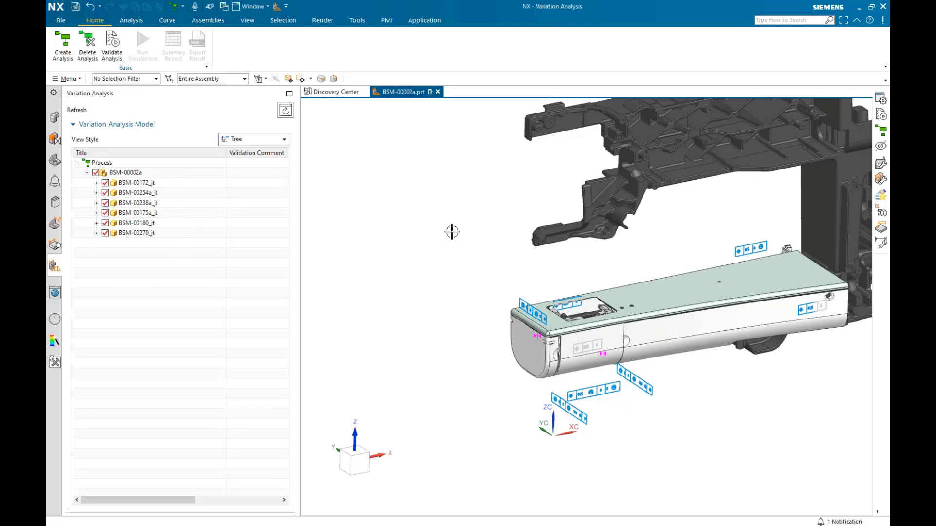
pyautogui.keyDown('shift'); pyautogui.moveTo(452, 232); pyautogui.dragTo(359, 287, button='middle'); pyautogui.keyUp('shift')
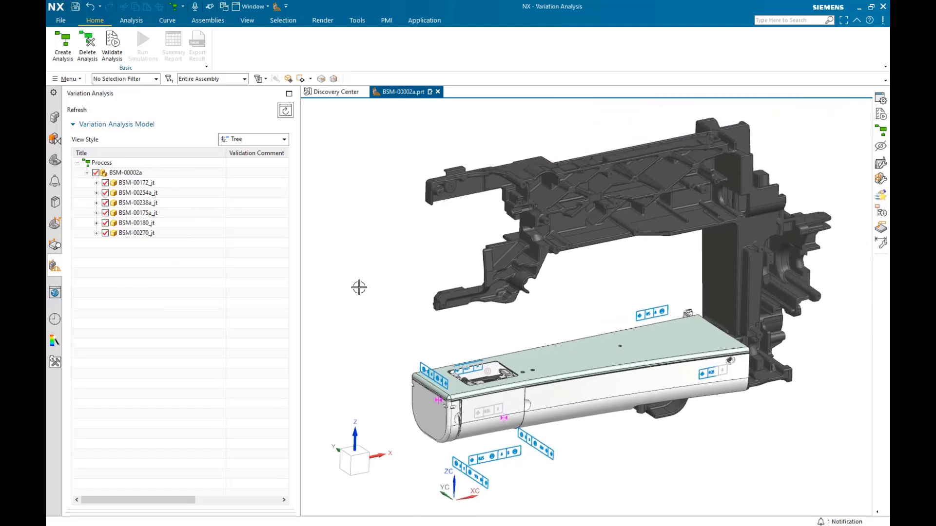
pyautogui.click(96, 233)
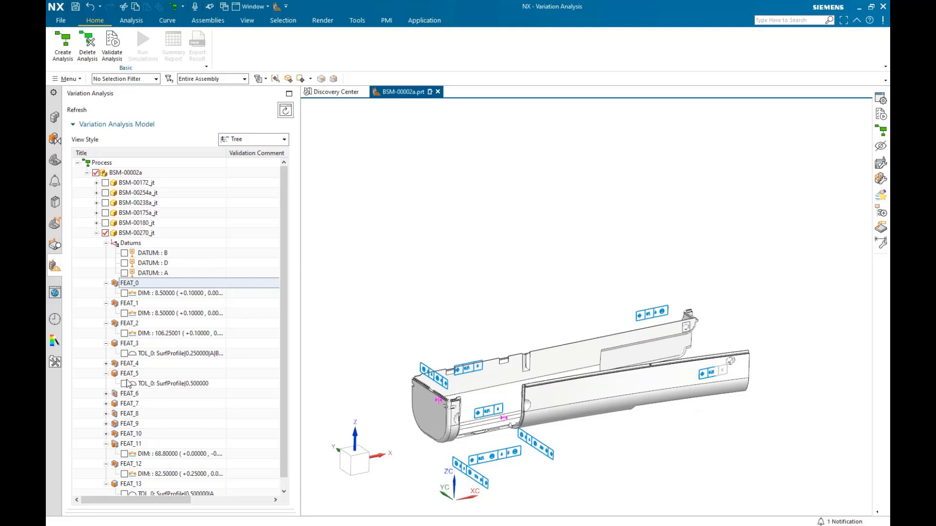
pyautogui.rightClick(133, 246)
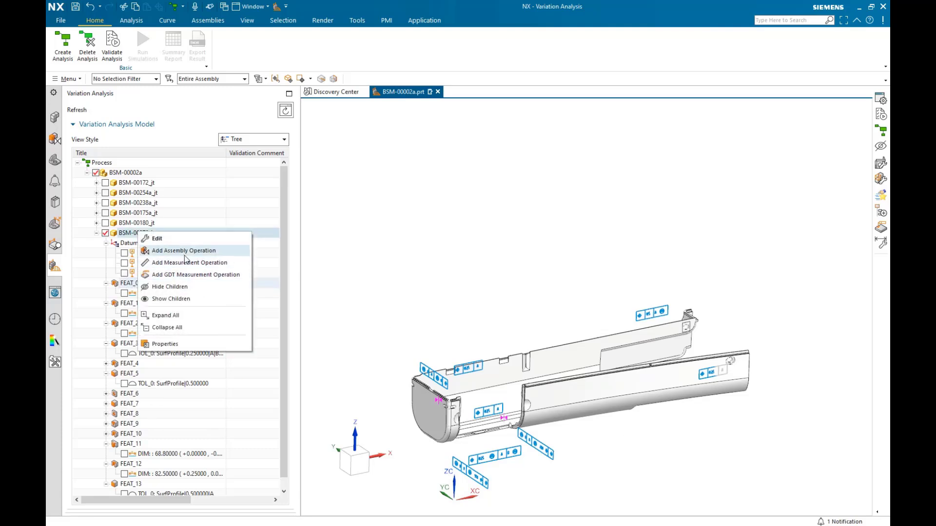
pyautogui.click(188, 297)
# Step: Highlight FEAT_5 and FEAT_1 of BSM-00270_jt on the model to examine their geometry and tolerances
pyautogui.scroll(6, 498, 387)
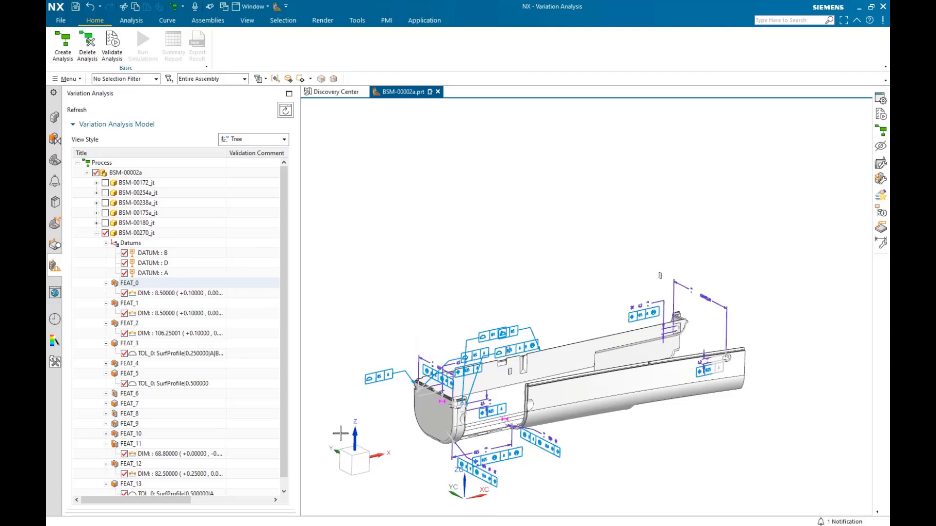
pyautogui.click(128, 372)
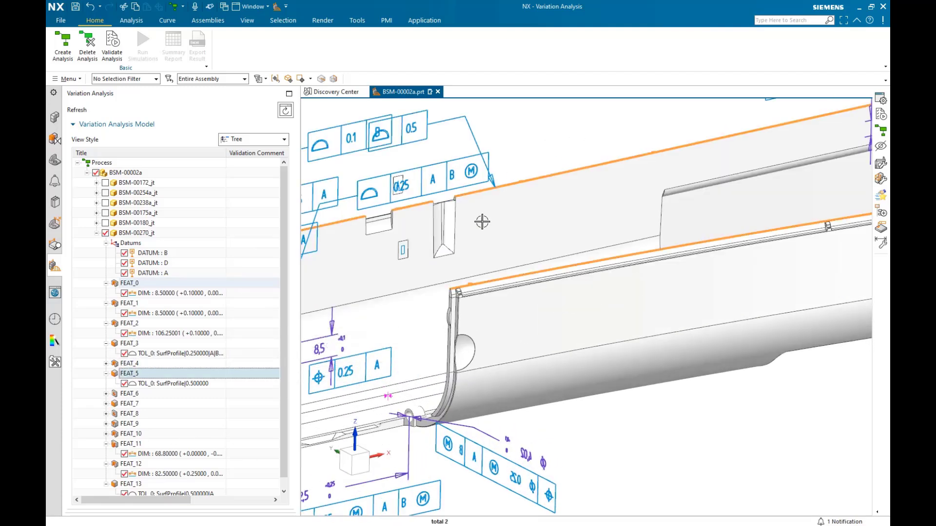
pyautogui.click(122, 303)
pyautogui.hotkey('ctrl', 'f')
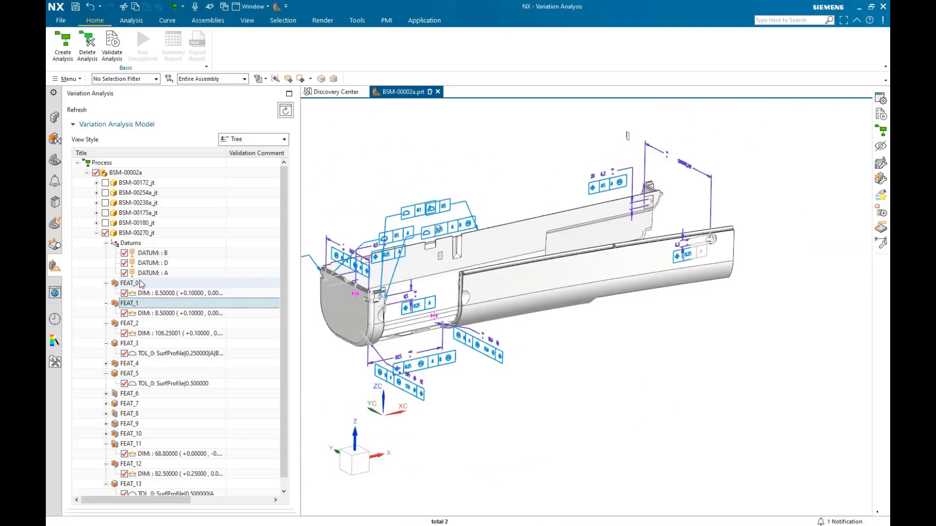
# Step: Highlight FEAT_0, FEAT_4 and FEAT_7 and toggle the surface profile tolerance of FEAT_5 on BSM-00270_jt to examine them
pyautogui.click(118, 283)
pyautogui.click(132, 364)
pyautogui.click(125, 384)
pyautogui.click(129, 404)
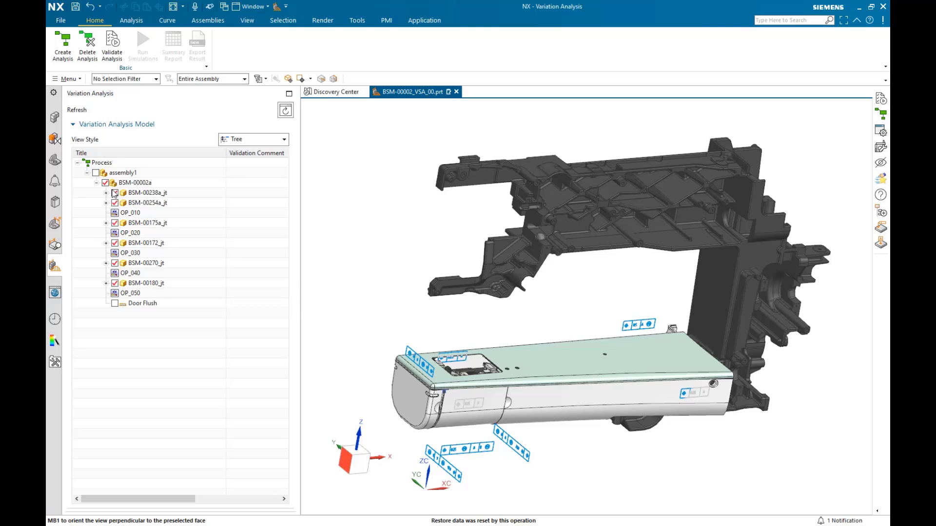
# Step: Hide the BSM-00002a assembly in BSM-00002_VSA_00, showing only BSM-00270_jt and BSM-00180_jt, to examine the door area
pyautogui.click(105, 184)
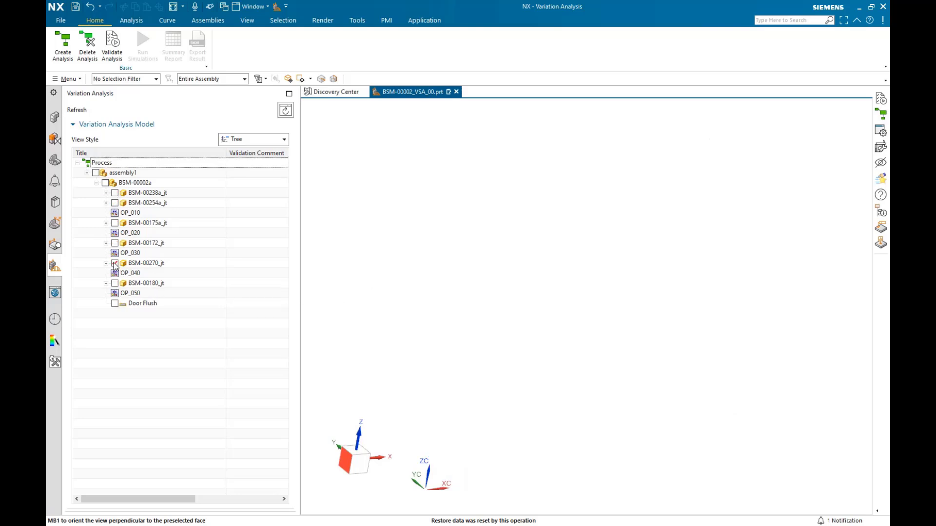
pyautogui.click(115, 284)
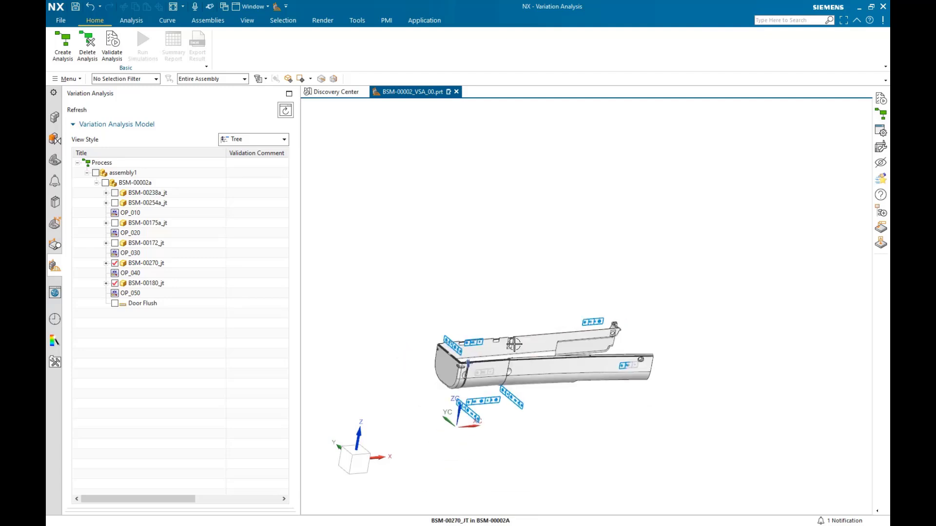
pyautogui.scroll(4, 512, 348)
pyautogui.scroll(5, 515, 361)
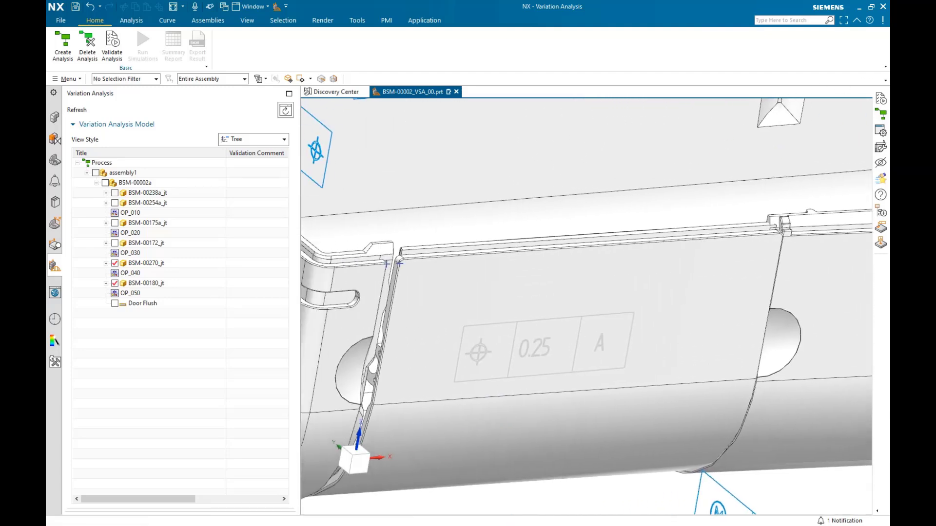
pyautogui.moveTo(654, 236); pyautogui.dragTo(694, 231, button='middle')
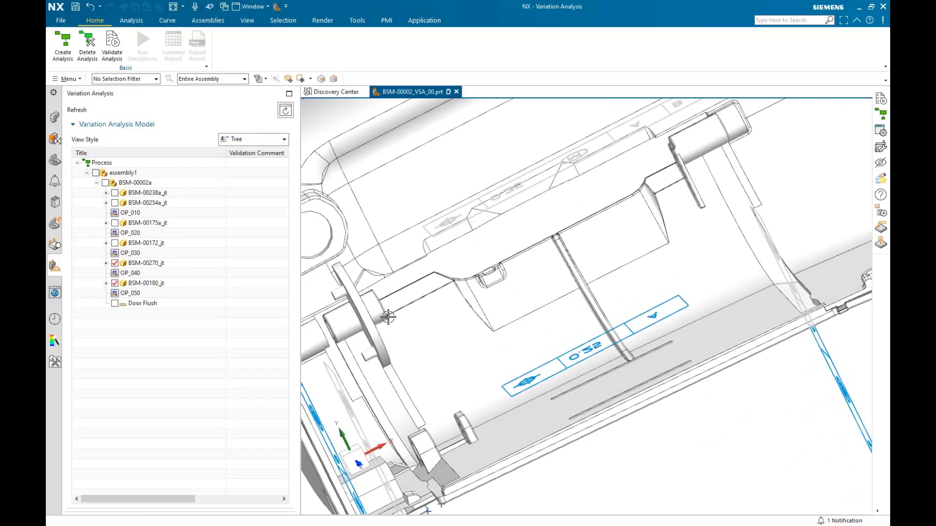
# Step: Open assembly operation OP_050 for editing and examine constraints 2, 3 and 4 between BSM-00180_jt and BSM-00270_jt on the model
pyautogui.doubleClick(137, 293)
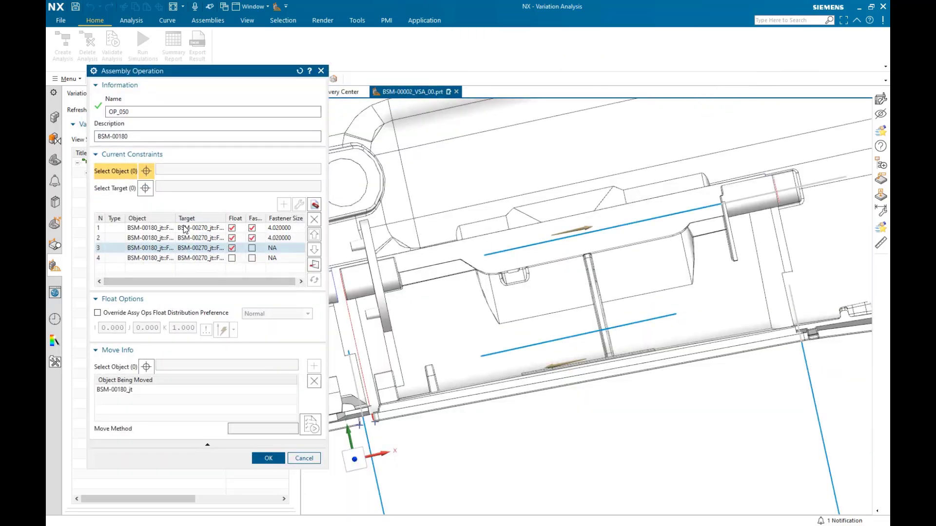
pyautogui.moveTo(749, 220); pyautogui.dragTo(585, 243, button='middle')
pyautogui.click(146, 238)
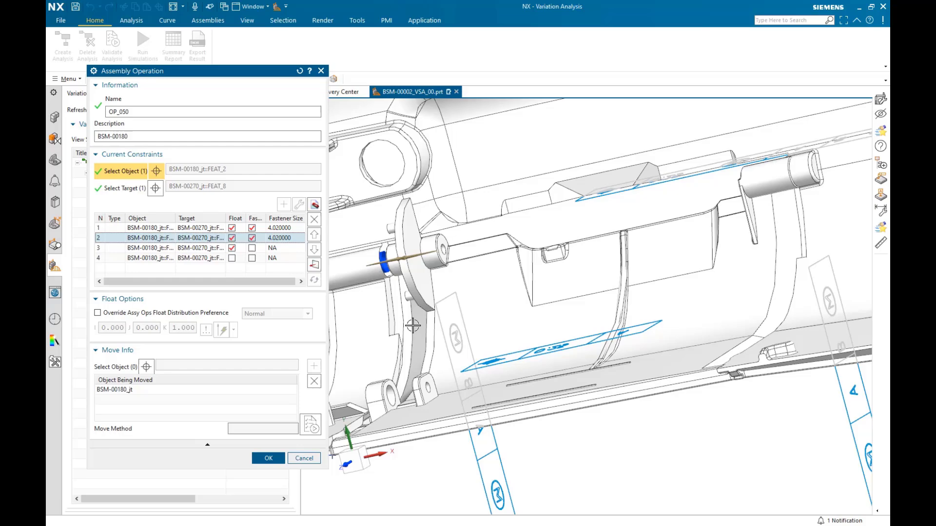
pyautogui.click(146, 248)
pyautogui.moveTo(539, 351); pyautogui.dragTo(467, 276, button='middle')
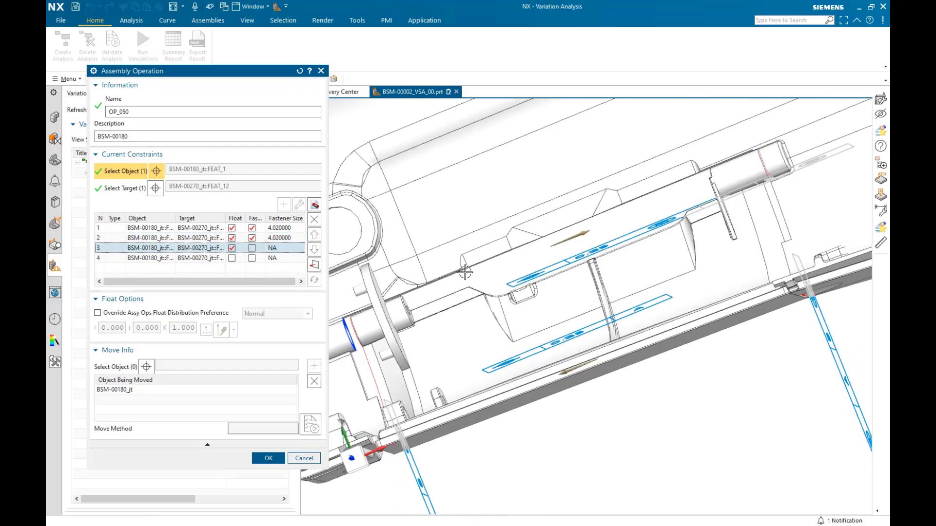
pyautogui.click(185, 258)
pyautogui.moveTo(528, 414); pyautogui.dragTo(507, 369, button='middle')
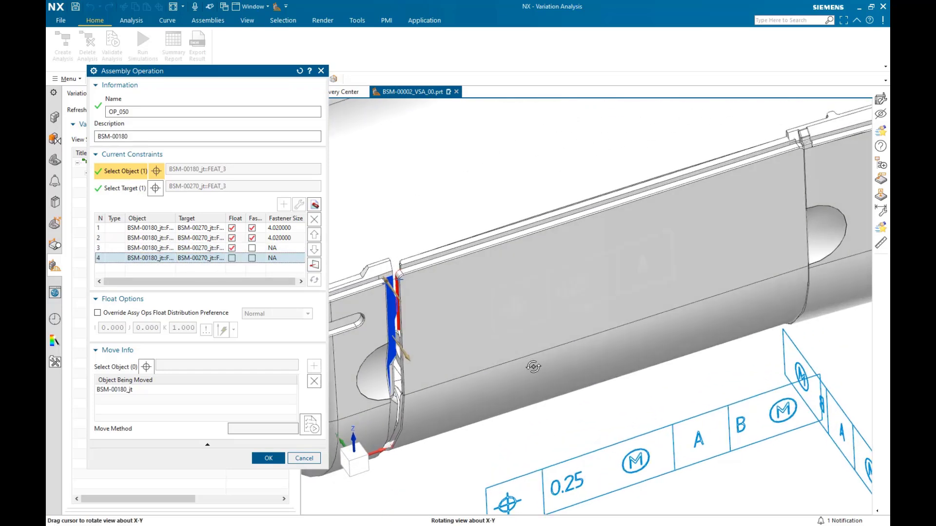
# Step: Compute the move method for BSM-00180_jt from the OP_050 constraints and accept the assembly operation
pyautogui.click(317, 424)
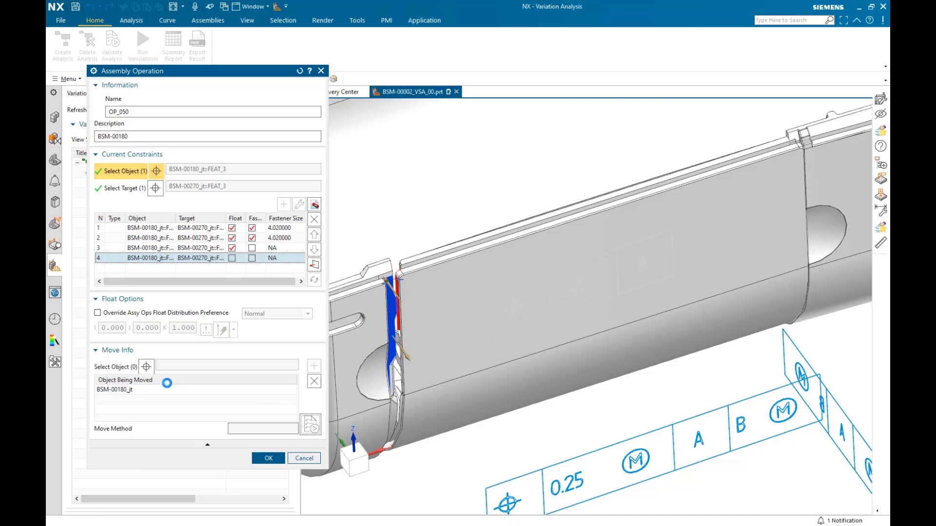
pyautogui.click(468, 291)
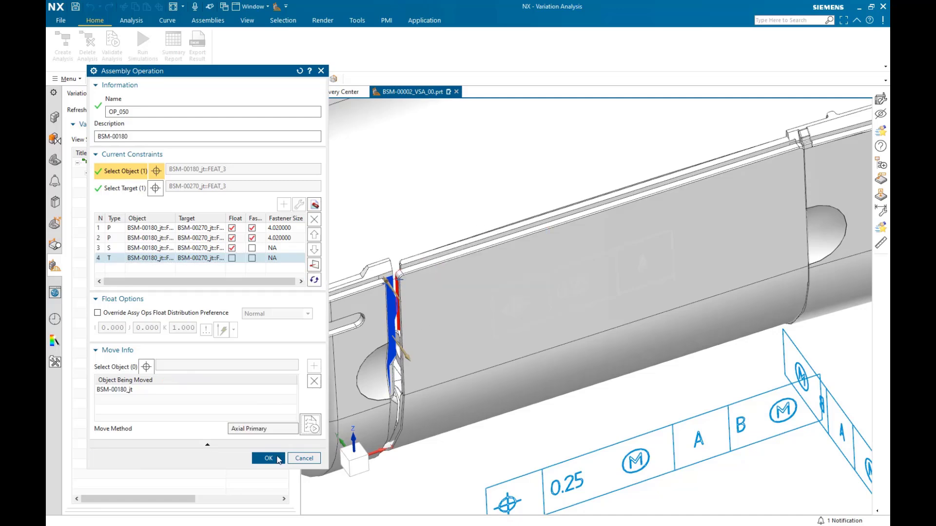
pyautogui.click(268, 458)
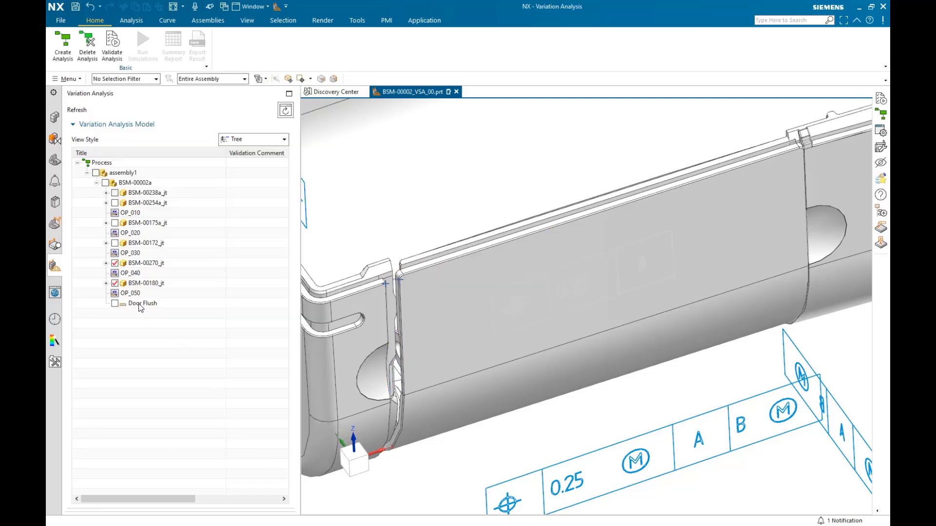
# Step: Show the Door Flush measurement on the model and specify its relative limits as -0.5 LSL and 0.5 USL
pyautogui.click(114, 303)
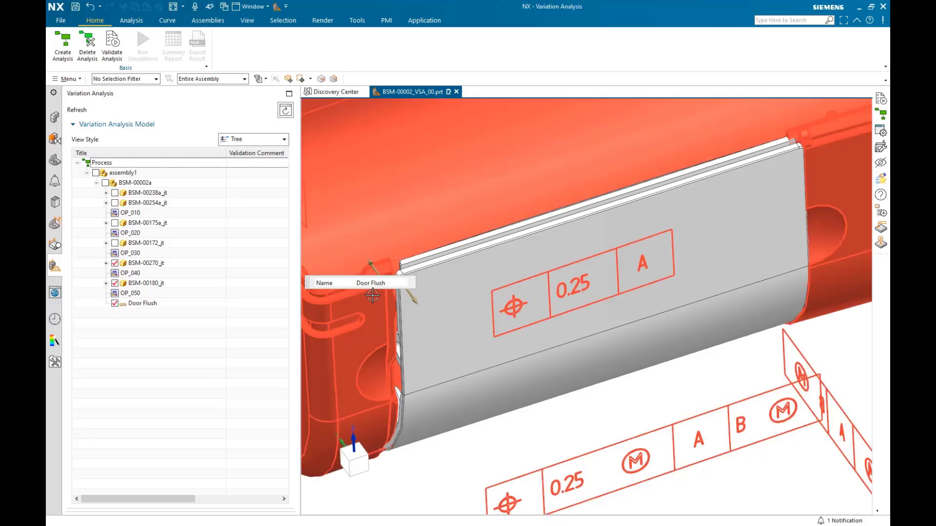
pyautogui.moveTo(305, 282); pyautogui.dragTo(317, 363)
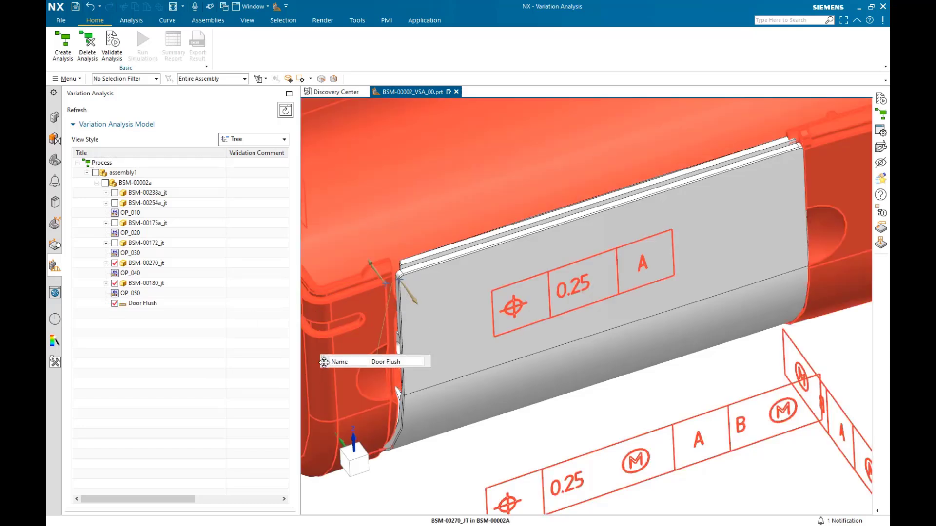
pyautogui.doubleClick(133, 304)
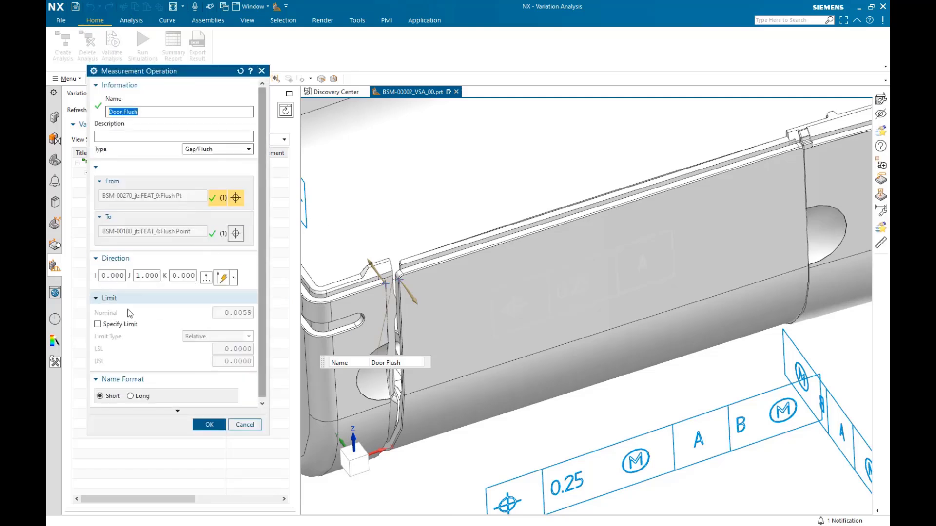
pyautogui.click(100, 324)
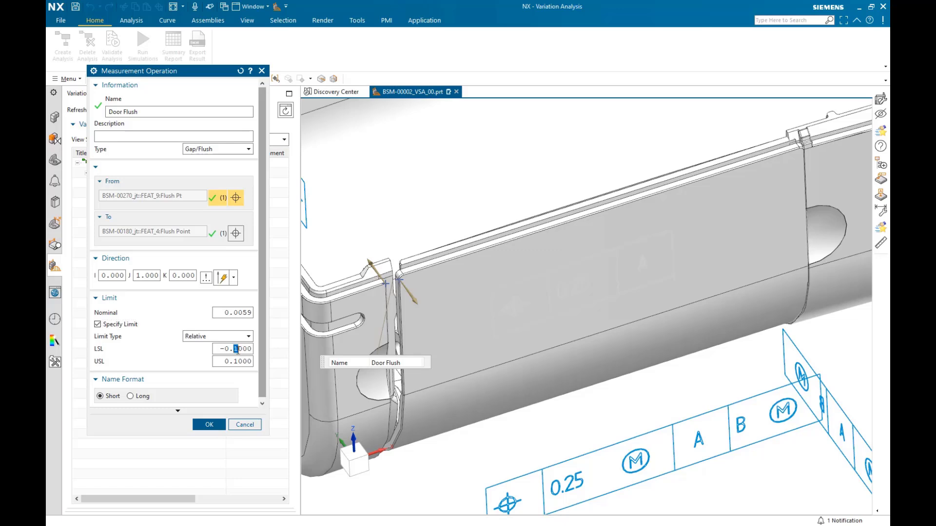
pyautogui.write('5')
pyautogui.click(209, 425)
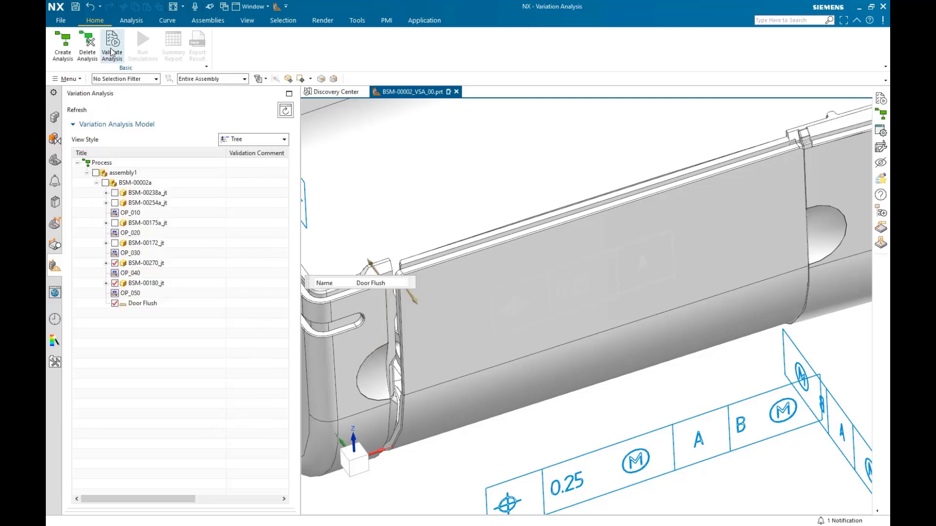
# Step: Validate the variation analysis, run the simulation, and place the Door Flush result label clear of the door gap
pyautogui.click(112, 46)
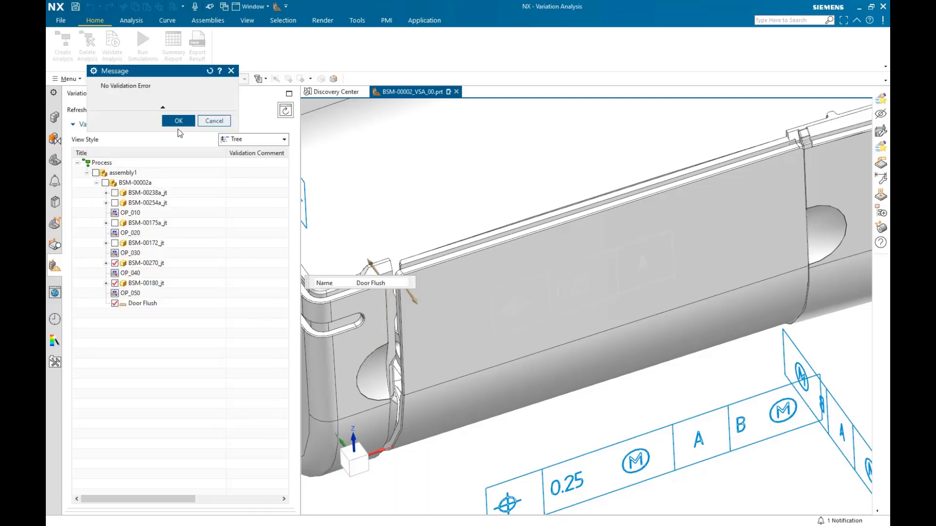
pyautogui.click(179, 121)
pyautogui.click(143, 45)
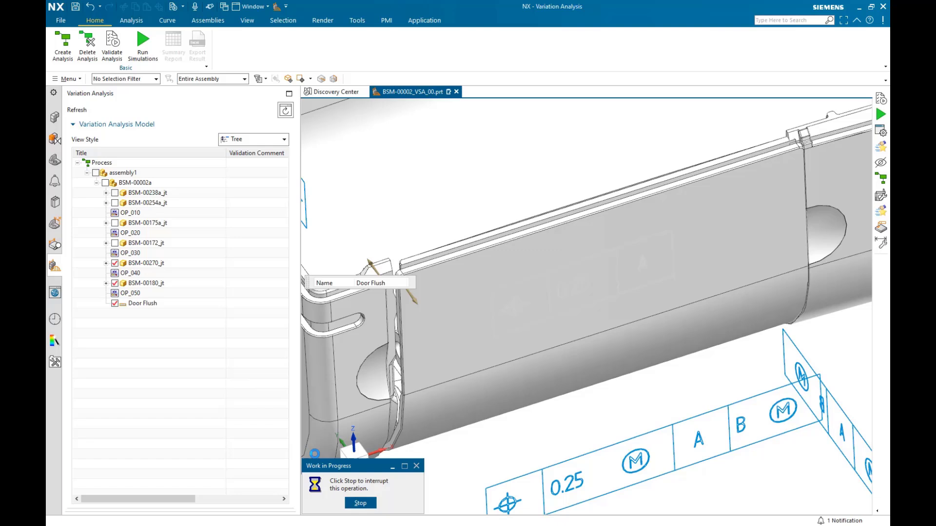
pyautogui.click(468, 279)
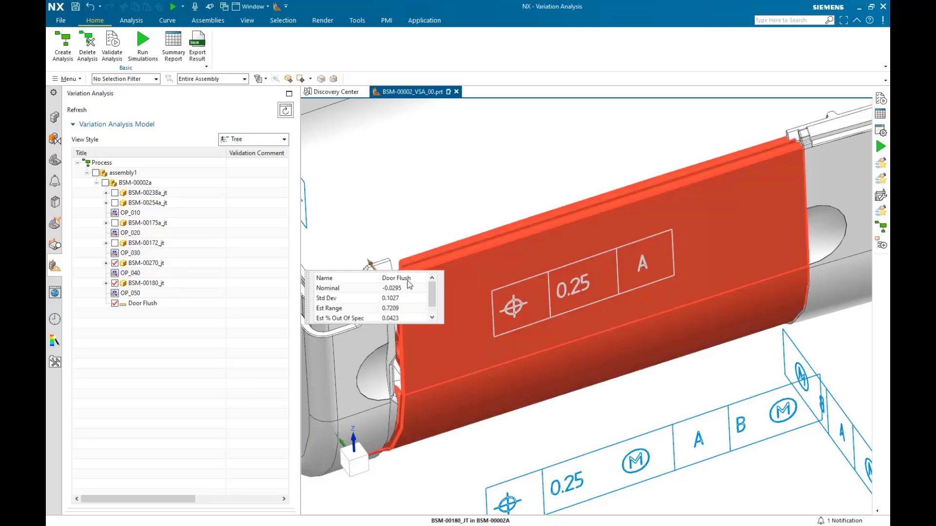
pyautogui.moveTo(307, 300); pyautogui.dragTo(363, 180)
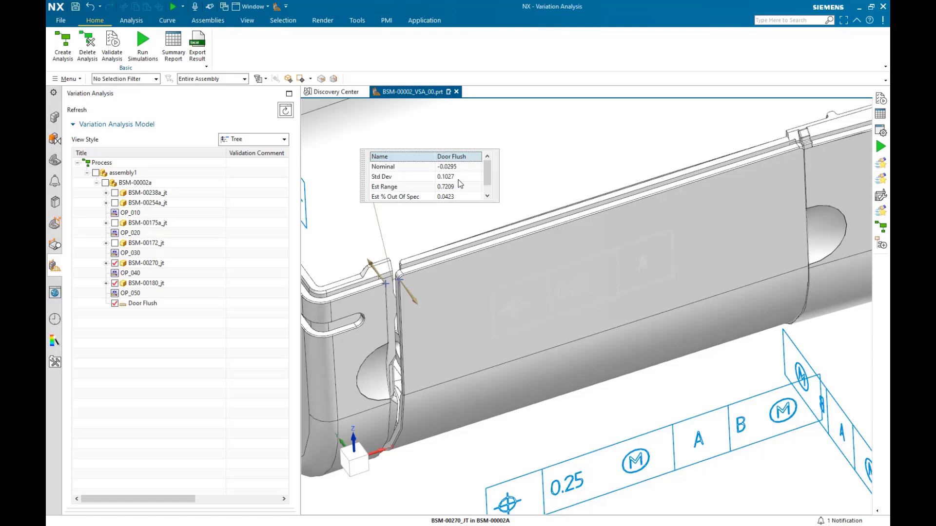
# Step: Open the simulation result of the Door Flush measurement and enlarge it to examine the full statistical distribution
pyautogui.rightClick(145, 305)
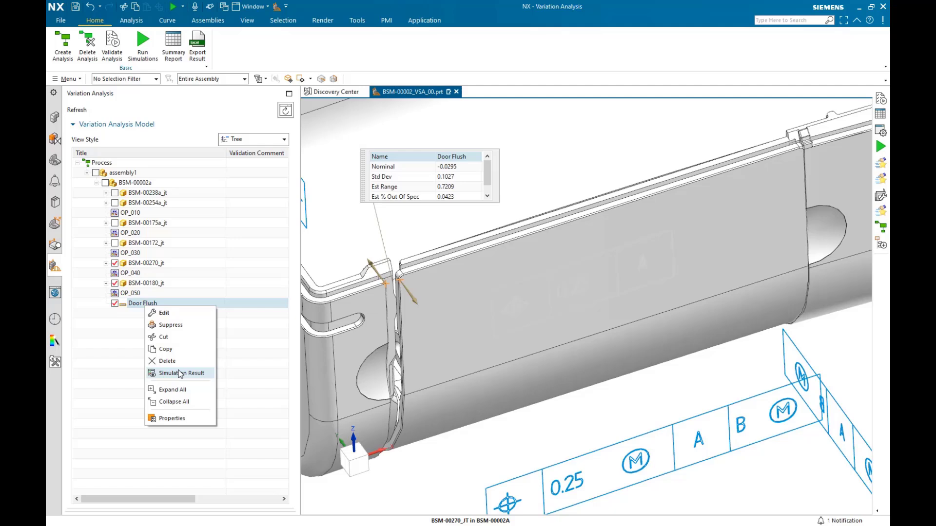
pyautogui.click(180, 377)
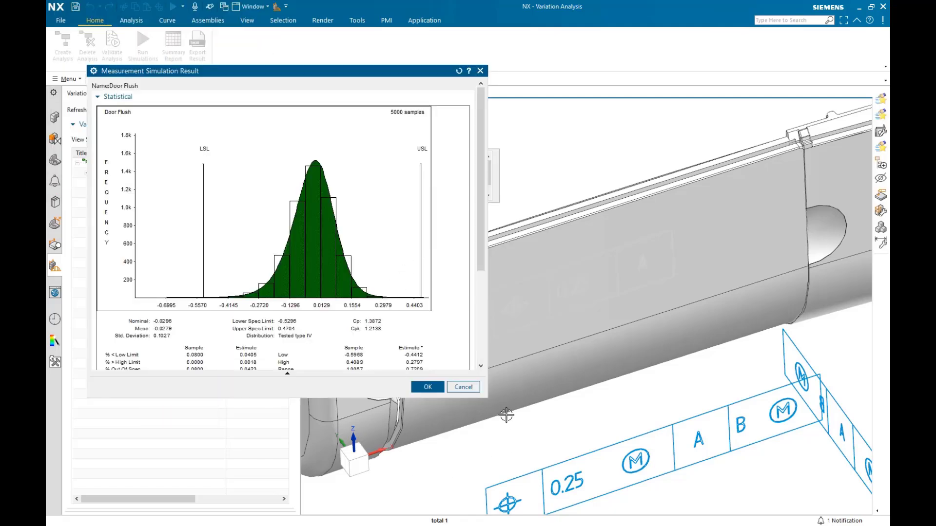
pyautogui.moveTo(477, 399); pyautogui.dragTo(474, 436)
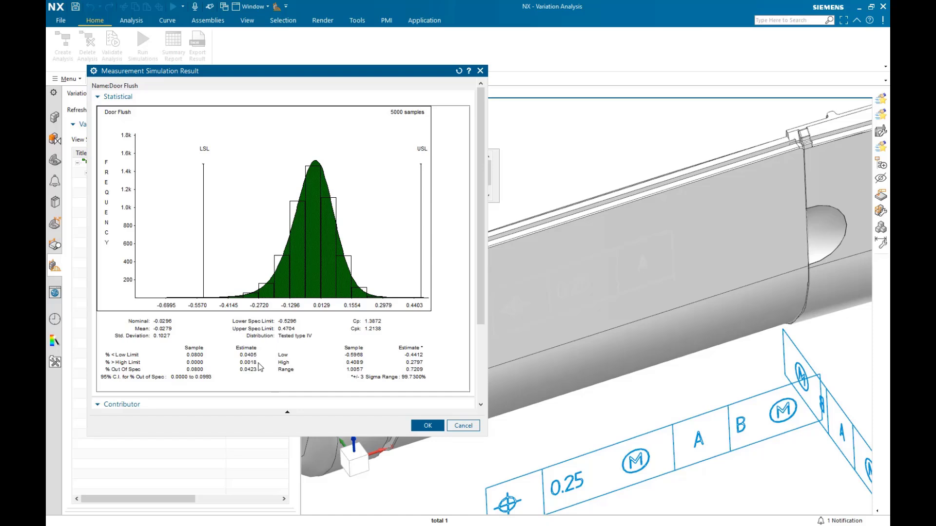
# Step: Collapse the statistical section and enlarge the contributor list, adjusting its column width to read each contributor's effect
pyautogui.click(98, 96)
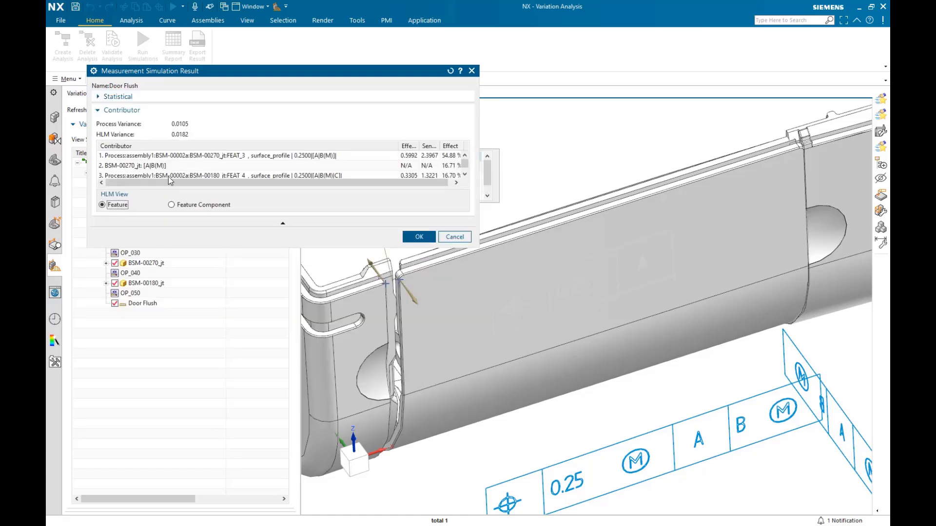
pyautogui.moveTo(220, 247); pyautogui.dragTo(220, 287)
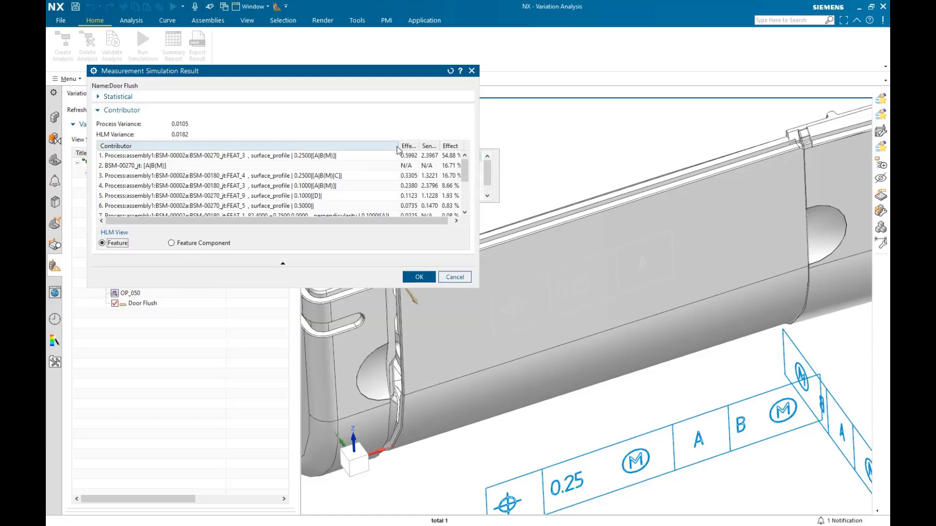
pyautogui.moveTo(399, 146); pyautogui.dragTo(386, 146)
# Step: Highlight Door Flush contributors 1 to 5 and 7 one by one to examine their features on the model beside the result window
pyautogui.click(190, 156)
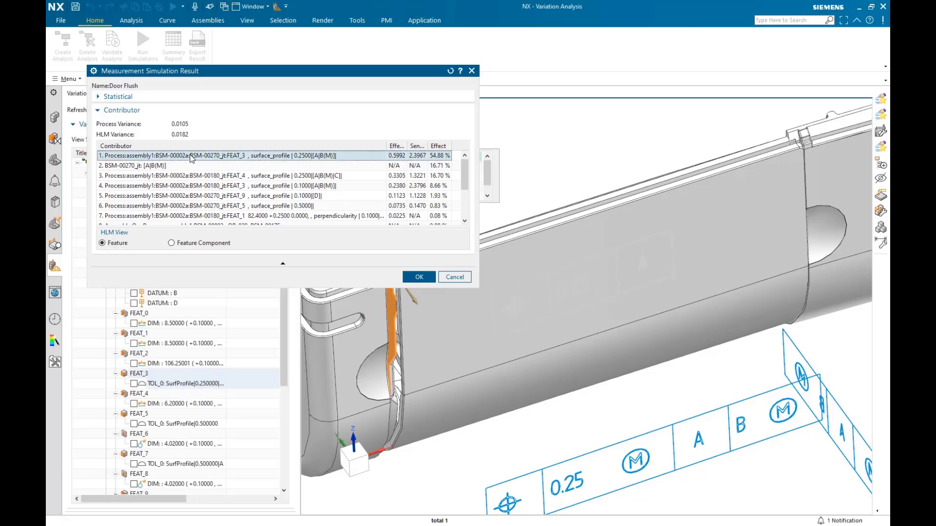
pyautogui.moveTo(276, 74); pyautogui.dragTo(687, 60)
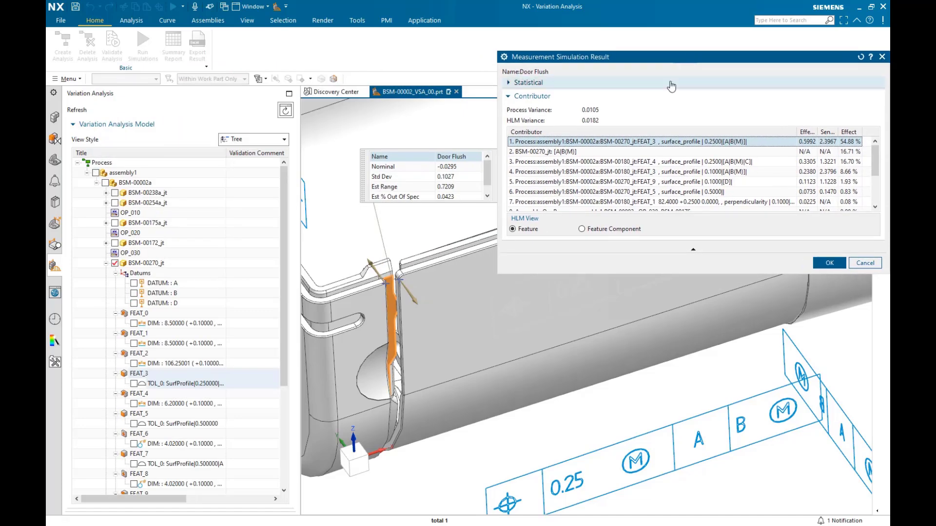
pyautogui.click(552, 153)
pyautogui.click(632, 163)
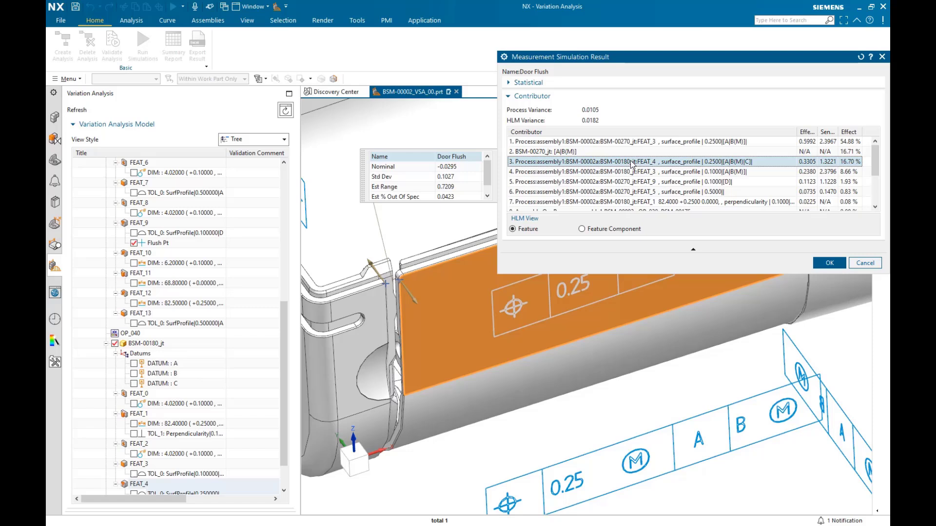
pyautogui.click(631, 173)
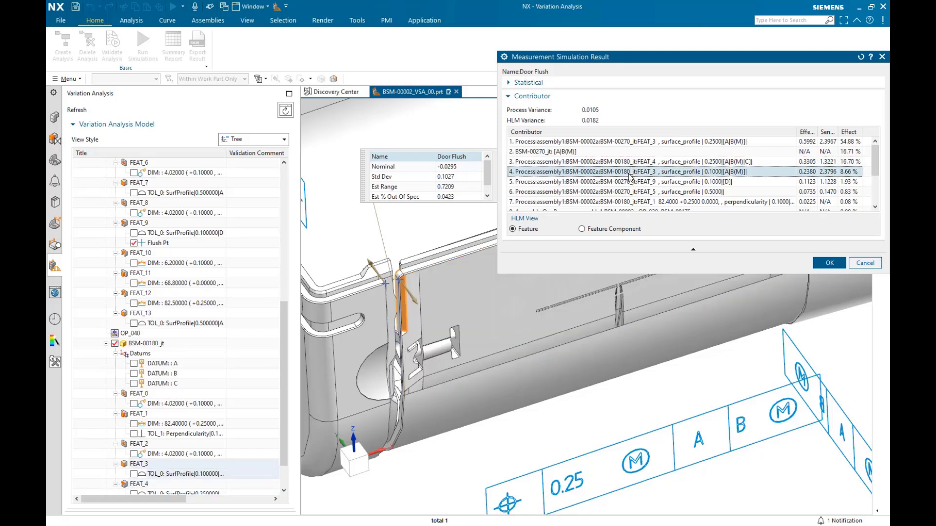
pyautogui.click(642, 183)
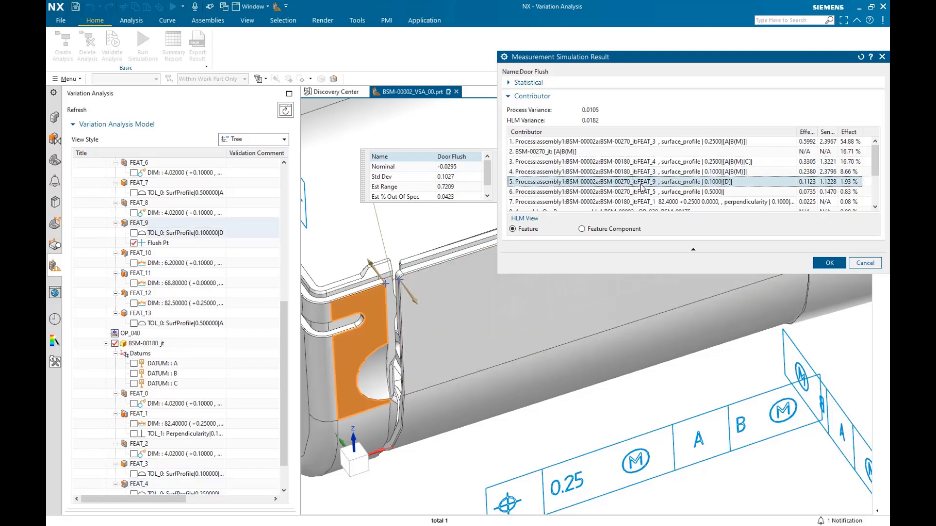
pyautogui.click(640, 202)
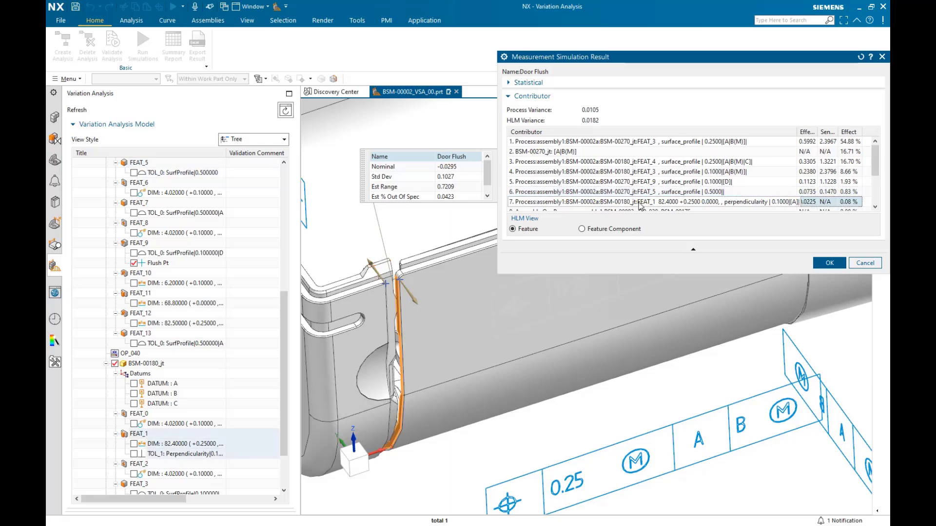